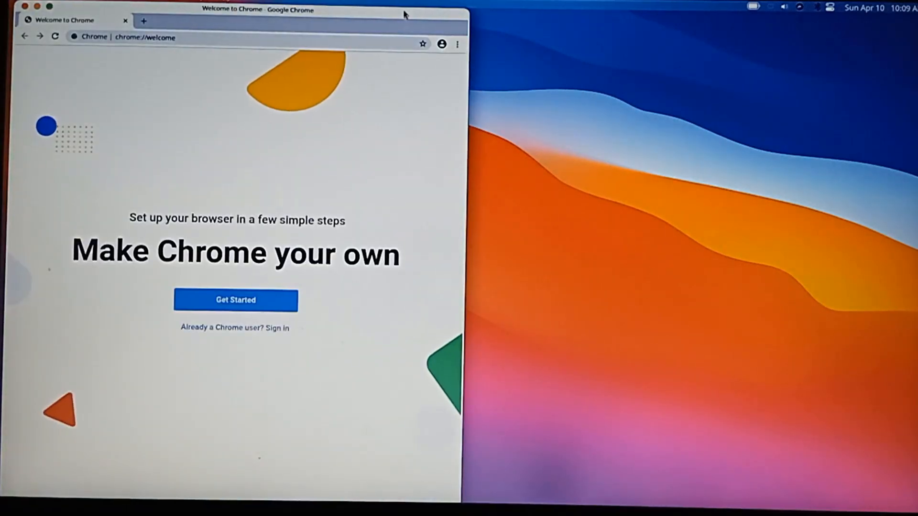
# Step: Maximize the Chrome welcome window and close it, and relaunch Chrome to view its new tab page
pyautogui.doubleClick(403, 11)
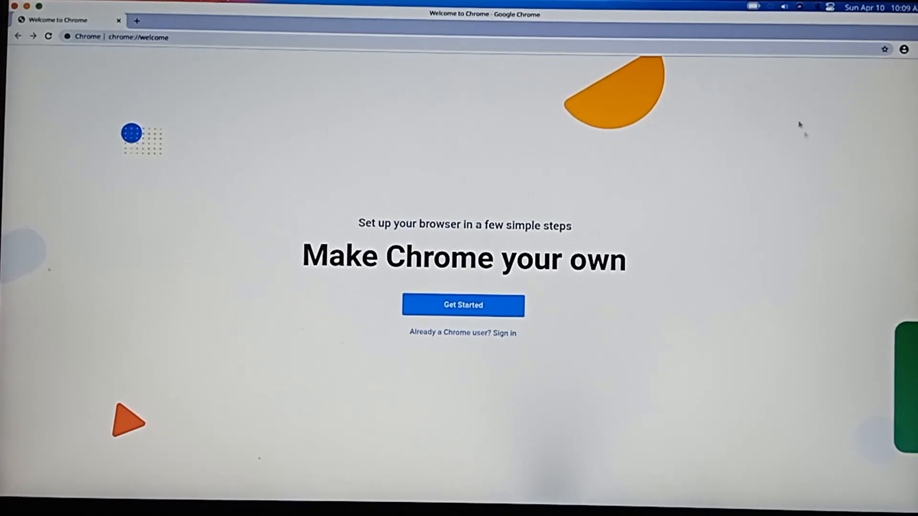
pyautogui.click(14, 6)
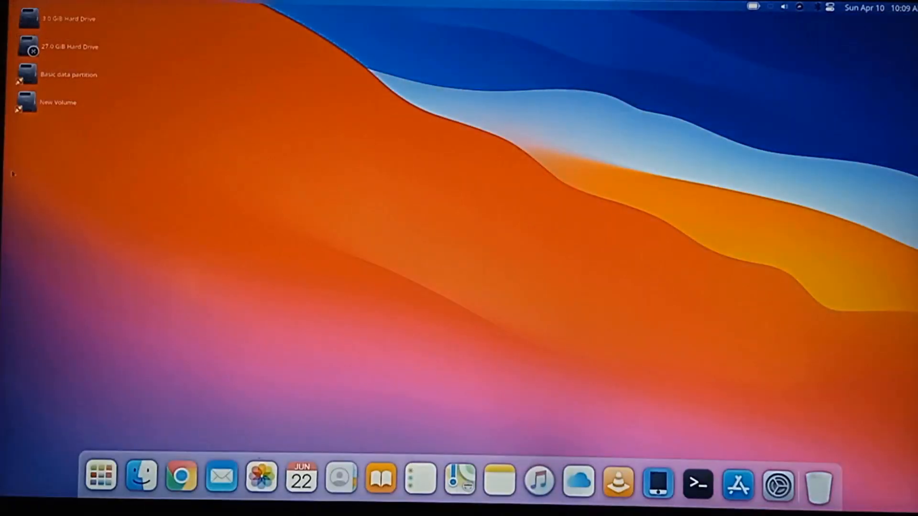
pyautogui.click(179, 474)
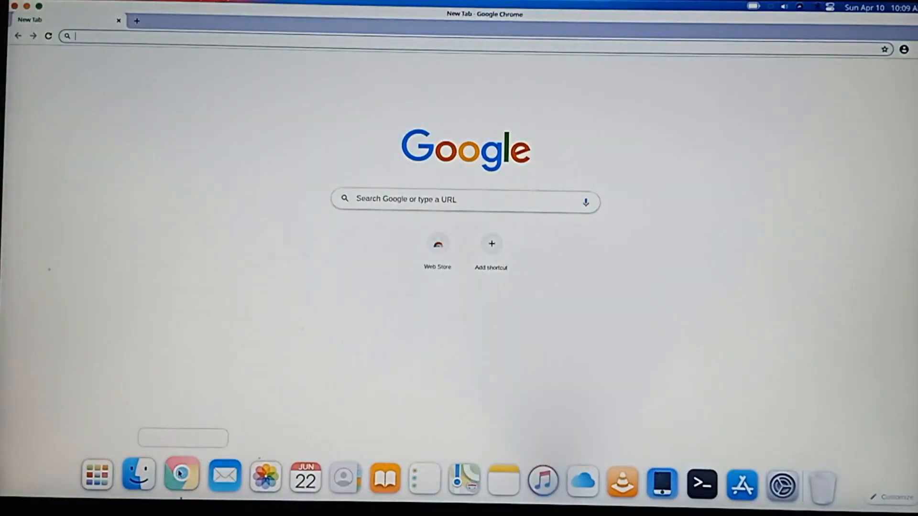
pyautogui.click(179, 474)
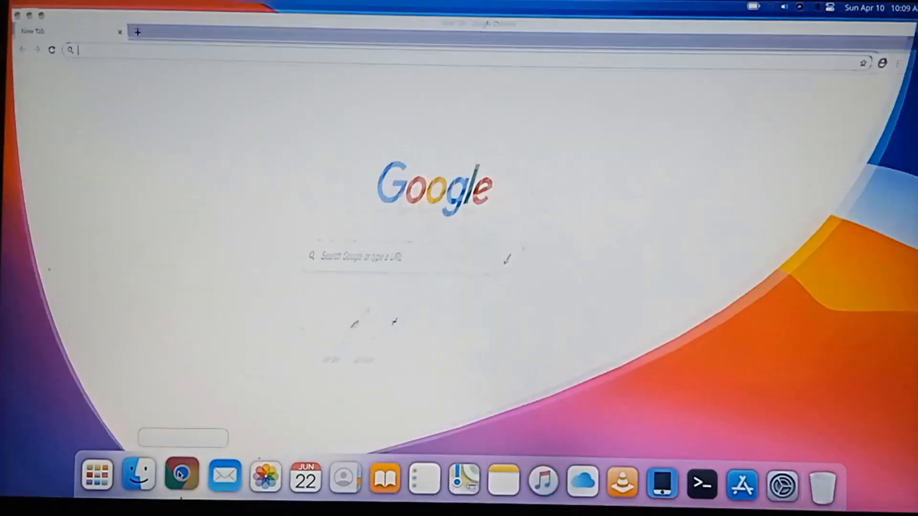
pyautogui.click(179, 480)
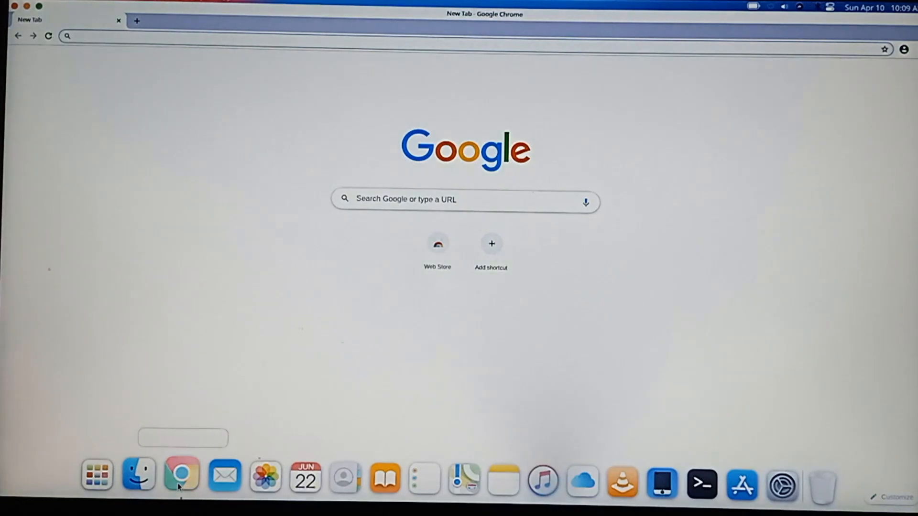
pyautogui.click(179, 481)
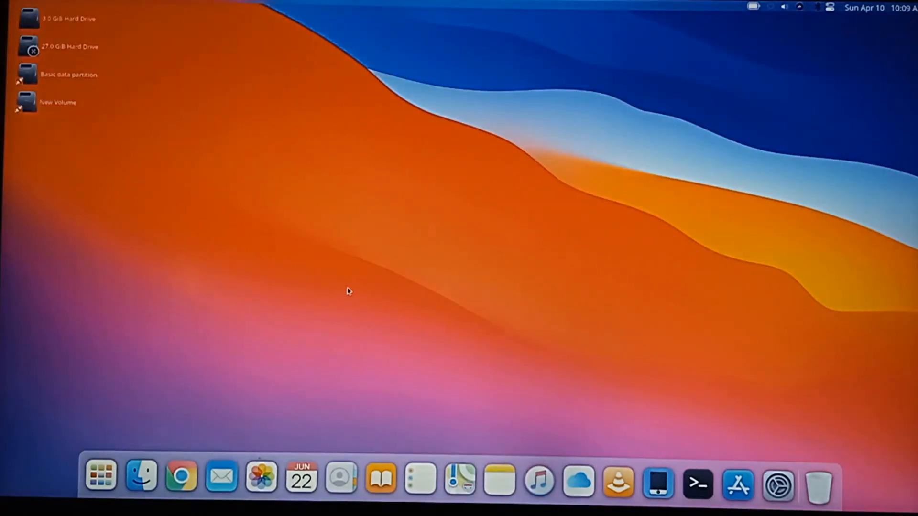
# Step: View the Trash folder in a window moved to the middle of the desktop, close it, and look through the system menu
pyautogui.click(823, 489)
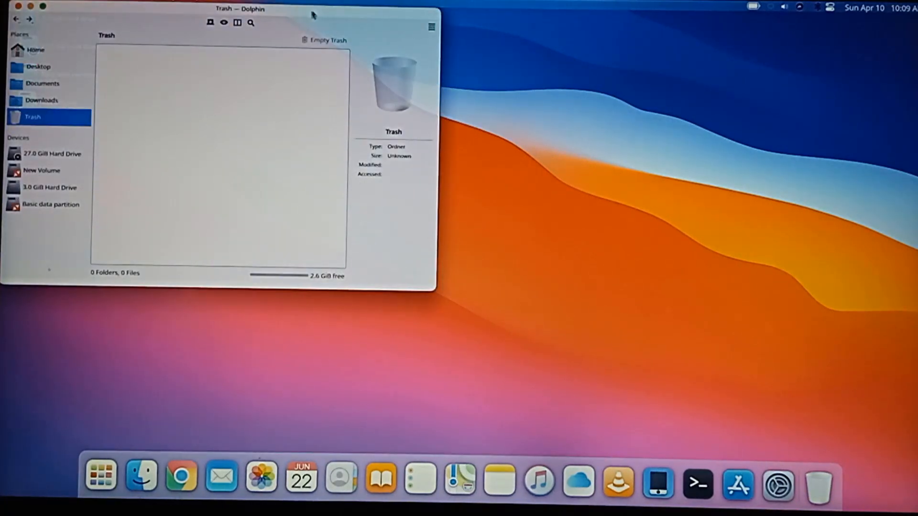
pyautogui.moveTo(313, 14); pyautogui.dragTo(541, 88)
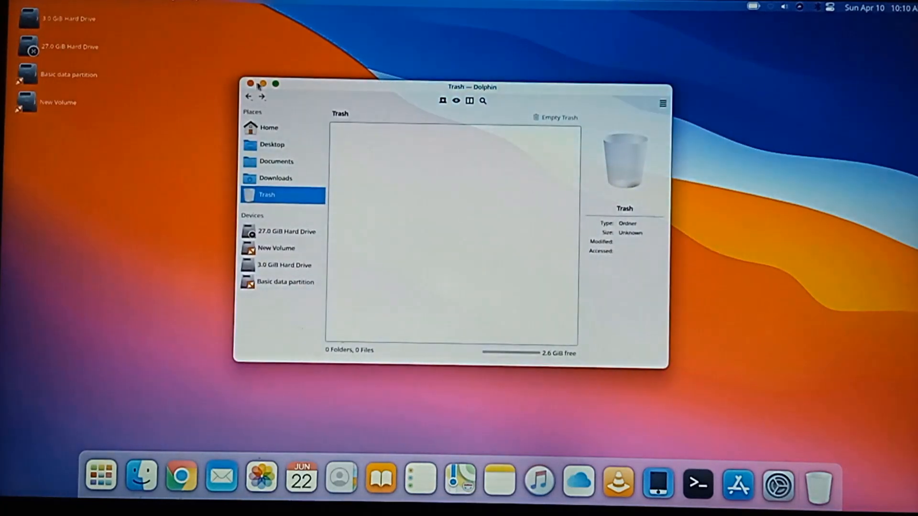
pyautogui.click(251, 84)
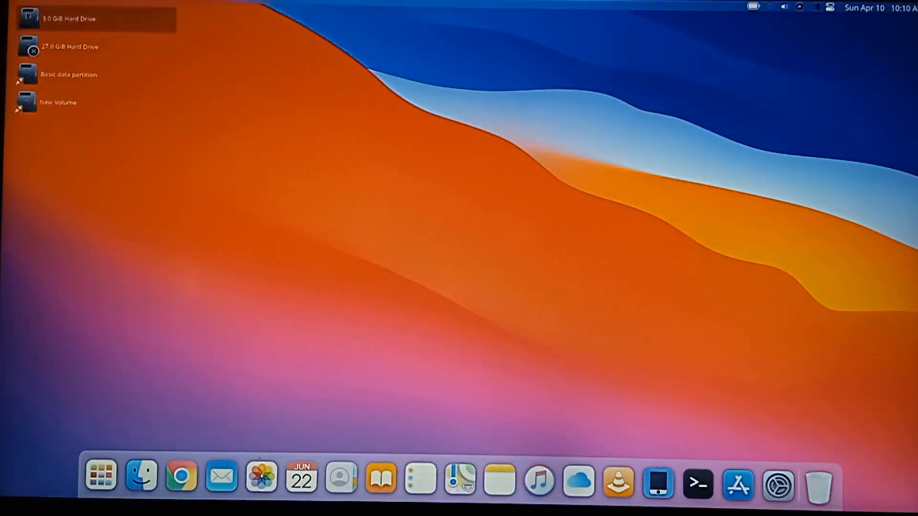
pyautogui.click(15, 12)
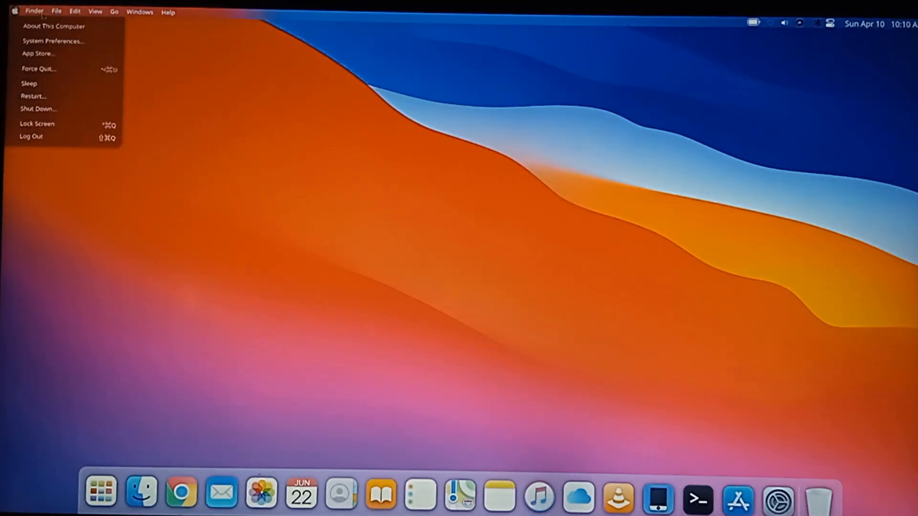
pyautogui.click(16, 12)
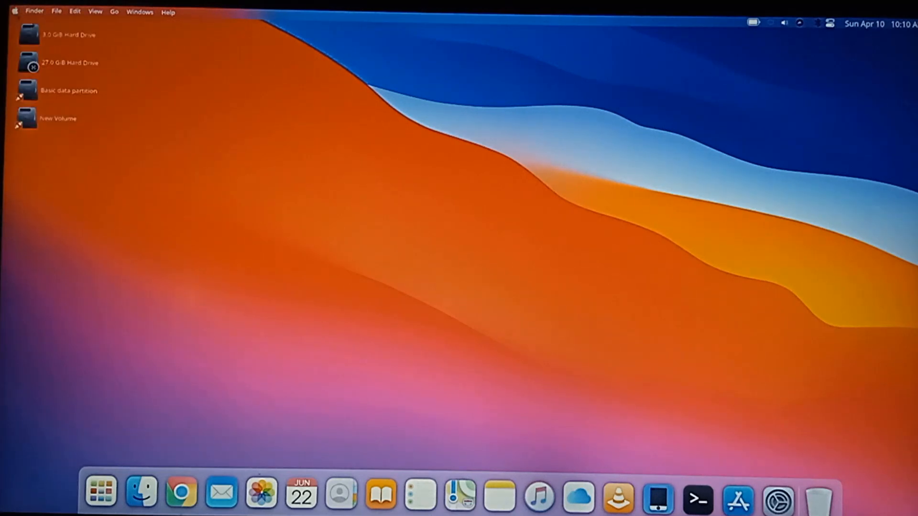
# Step: Set the speaker volume to 67% and the internal microphone level to 57%
pyautogui.click(786, 25)
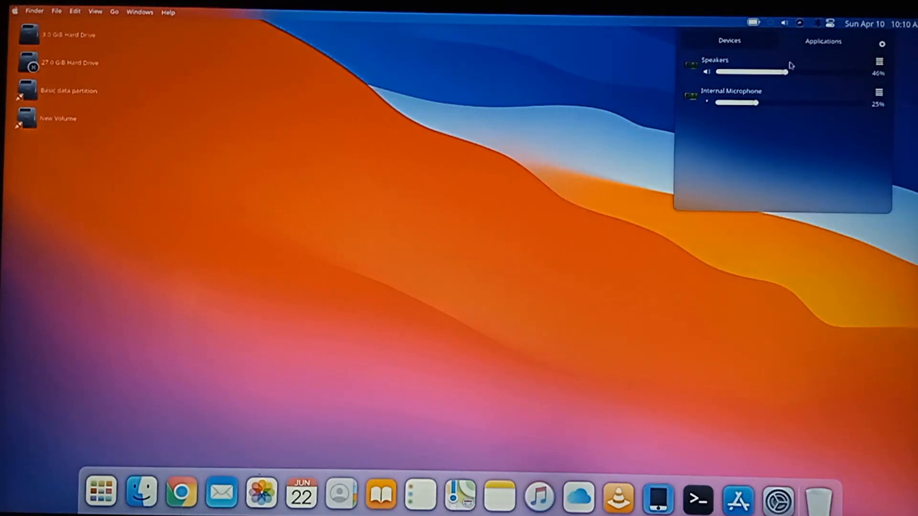
pyautogui.click(812, 73)
pyautogui.click(801, 104)
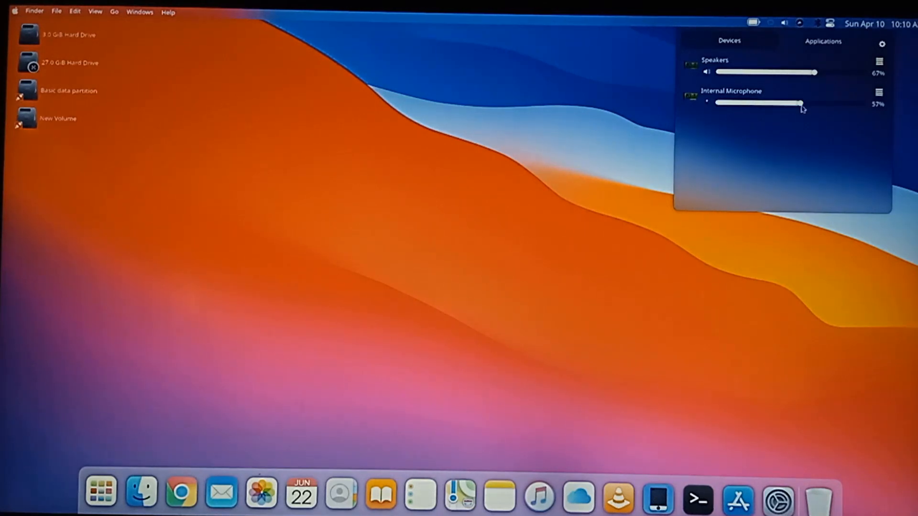
# Step: Examine the wireless network options and the display brightness and battery controls
pyautogui.click(769, 25)
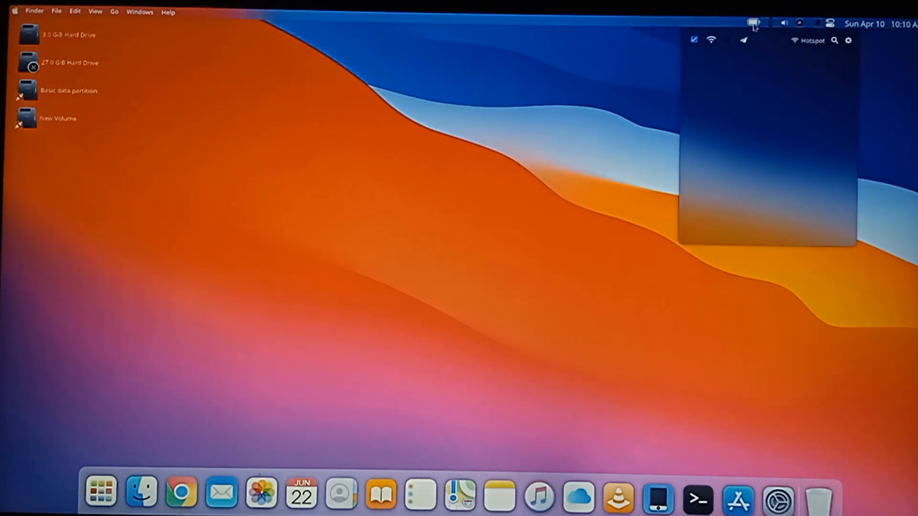
pyautogui.click(753, 24)
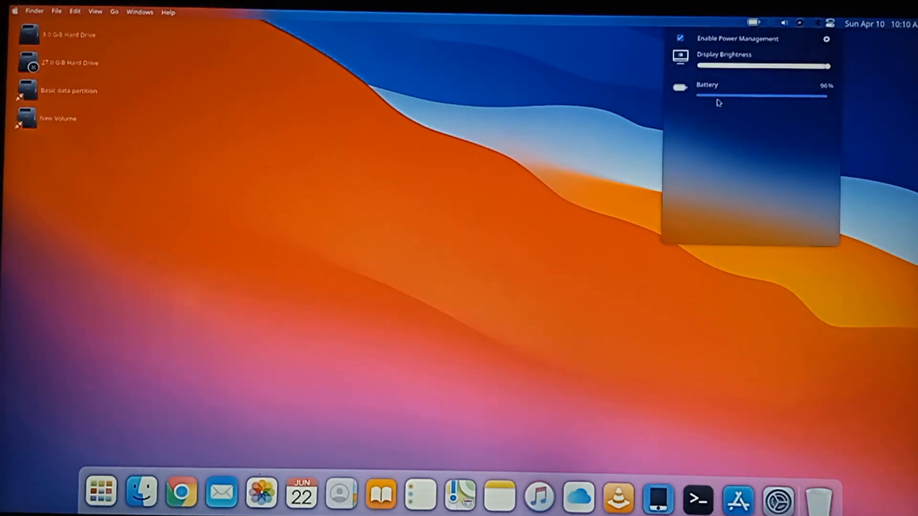
pyautogui.moveTo(825, 70)
pyautogui.mouseDown()
pyautogui.moveTo(753, 71)
pyautogui.moveTo(836, 70)
pyautogui.mouseUp()
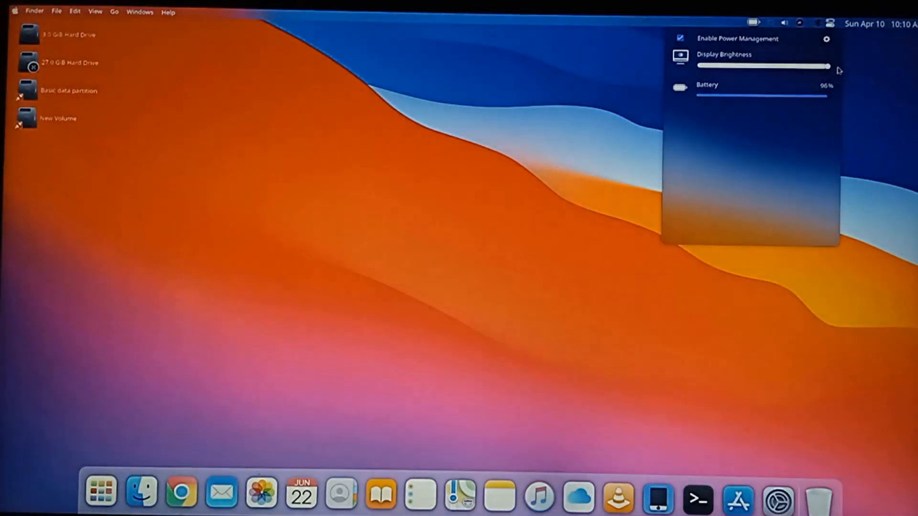
pyautogui.click(865, 68)
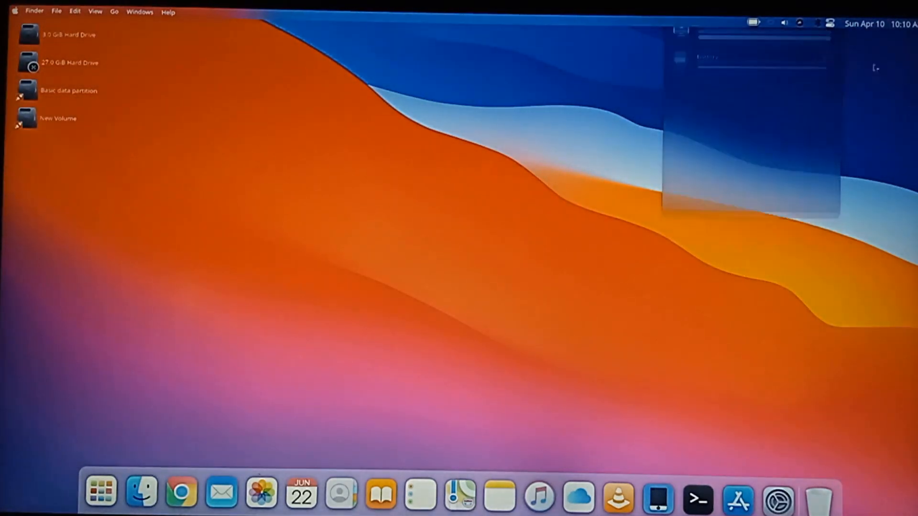
# Step: View the desktop calendar and the Bluetooth device options
pyautogui.click(884, 25)
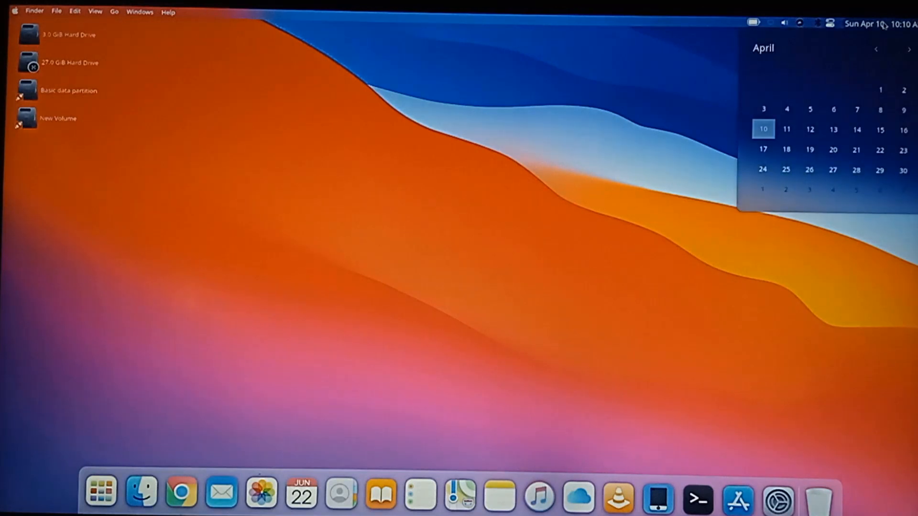
pyautogui.click(606, 146)
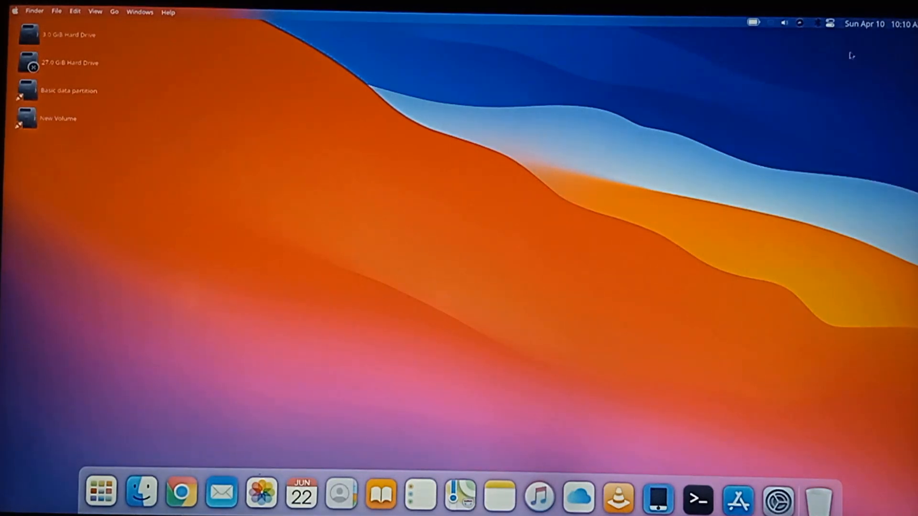
pyautogui.click(817, 24)
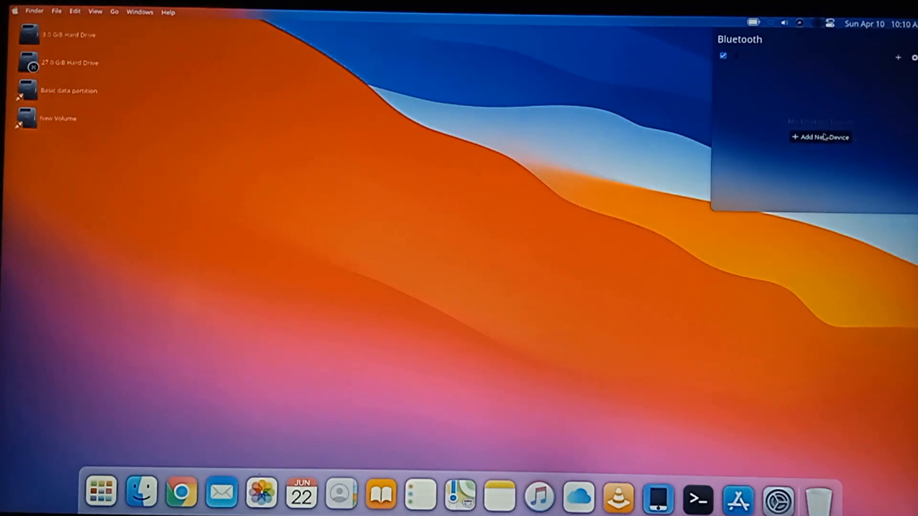
pyautogui.click(606, 156)
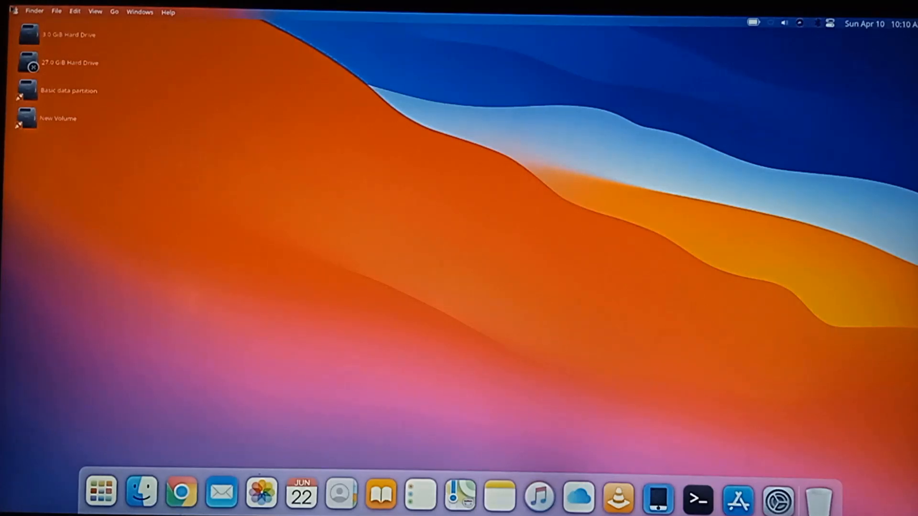
pyautogui.click(15, 11)
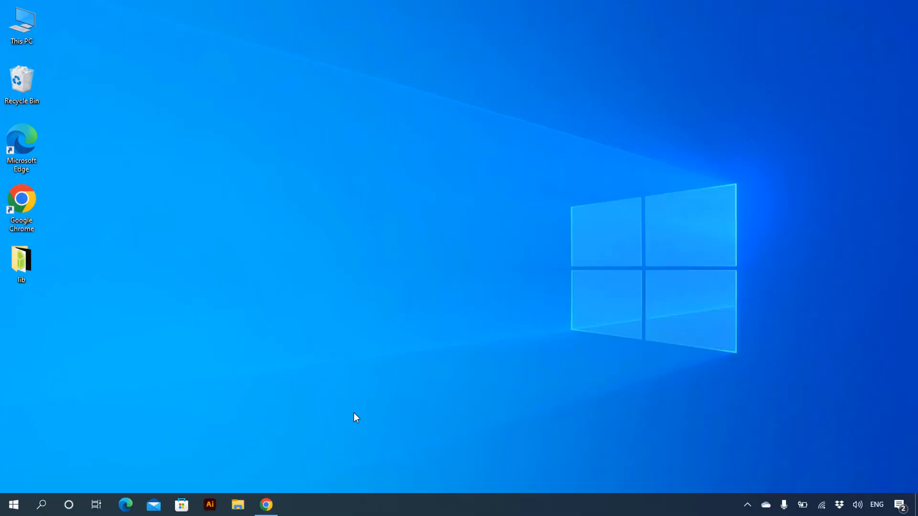
# Step: Switch to Chrome on the Windows computer, search Google for "ibuntu os", and open the ibuntuos.com website
pyautogui.click(266, 505)
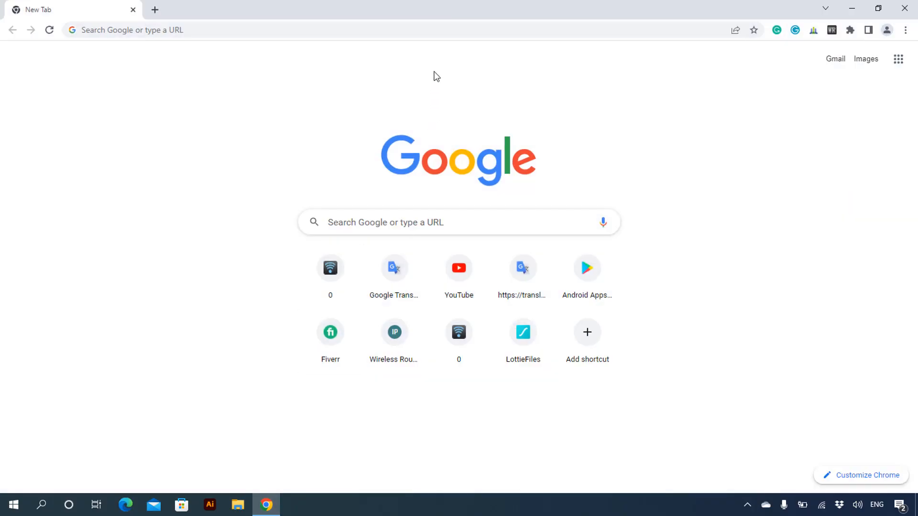
pyautogui.click(434, 30)
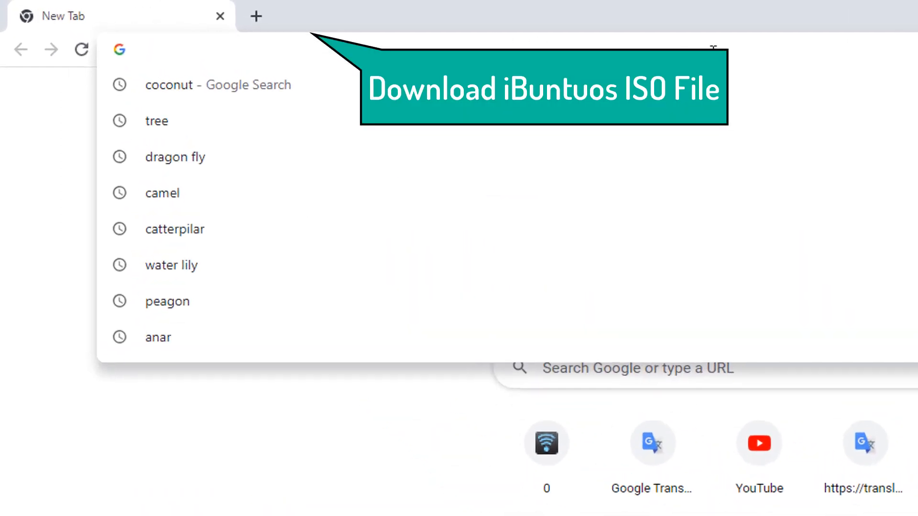
pyautogui.write('i')
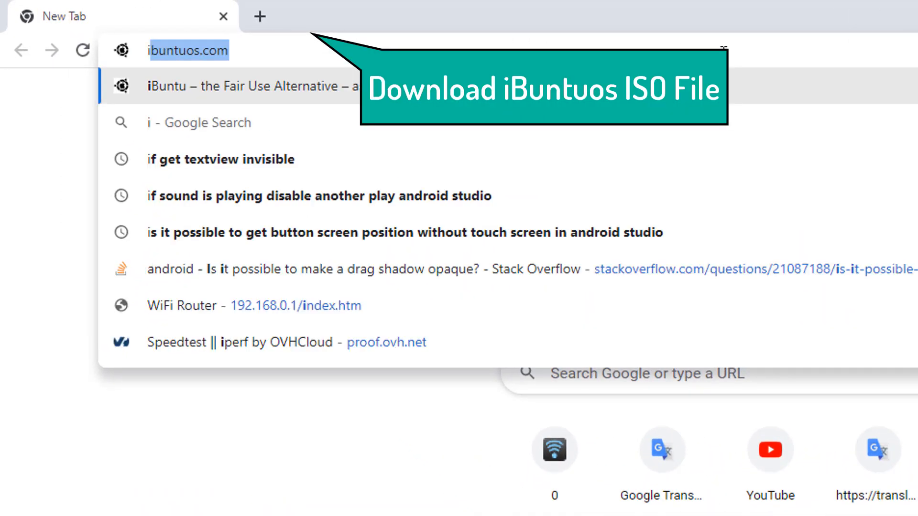
pyautogui.write('buntu os')
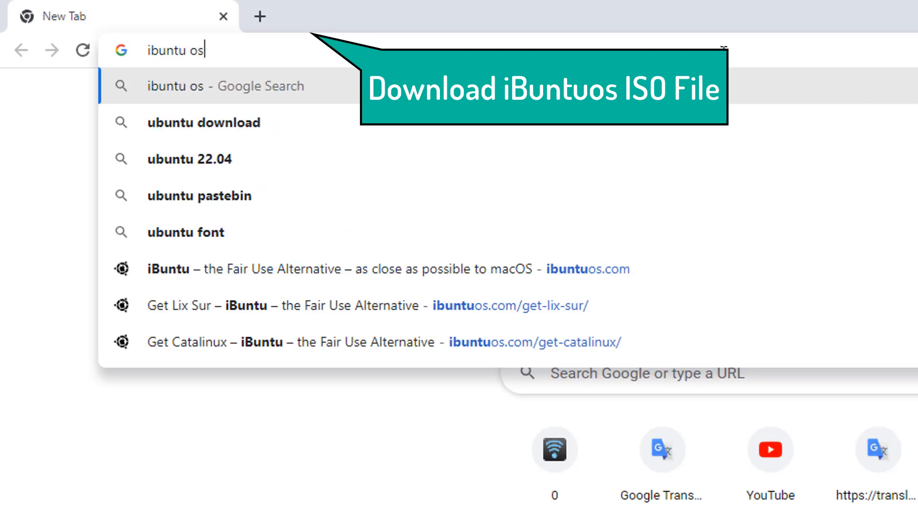
pyautogui.press('Return')
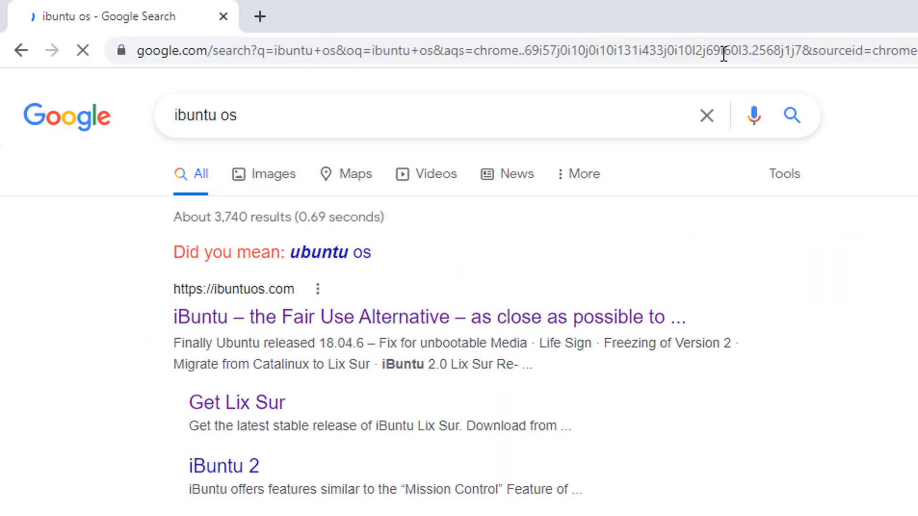
pyautogui.click(414, 318)
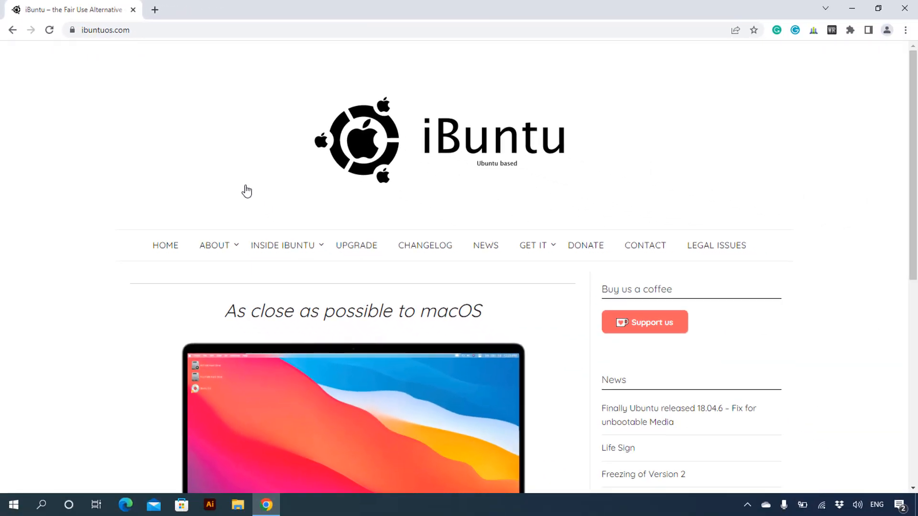
# Step: Go to the iBuntu site's Get It page and open the download page for iBuntu Lix Sur
pyautogui.click(526, 248)
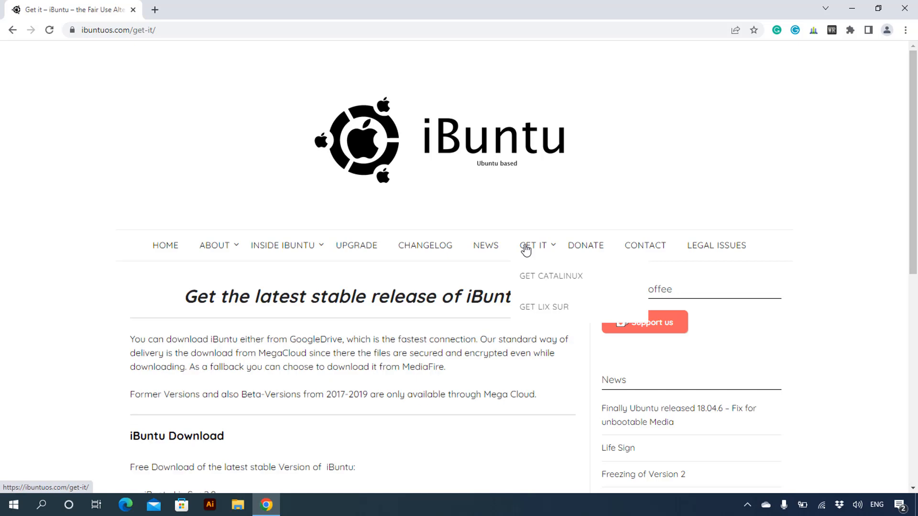
pyautogui.scroll(-3, 525, 248)
pyautogui.scroll(-5, 526, 249)
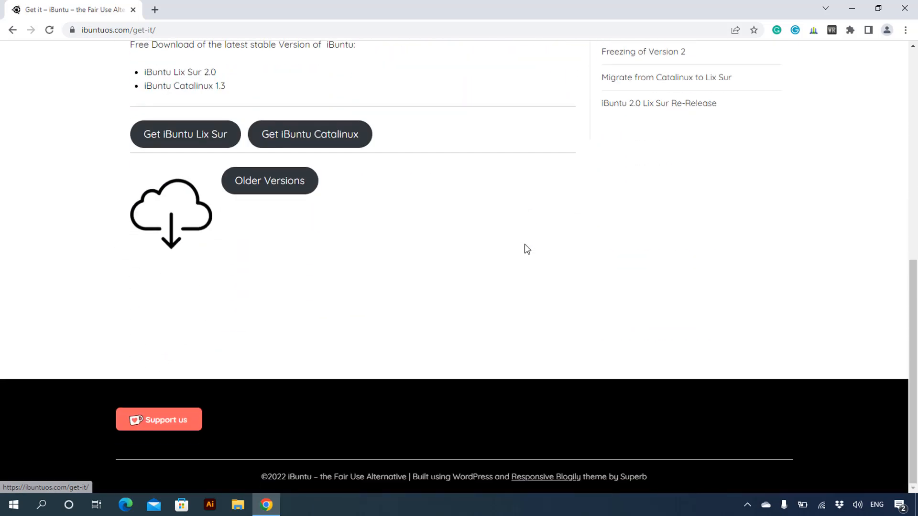
pyautogui.scroll(5, 525, 248)
pyautogui.scroll(-1, 525, 248)
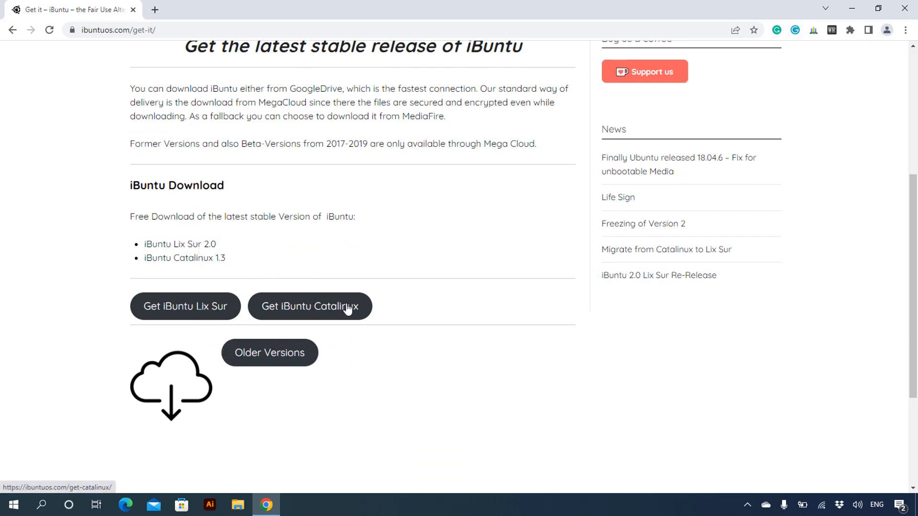
pyautogui.click(174, 311)
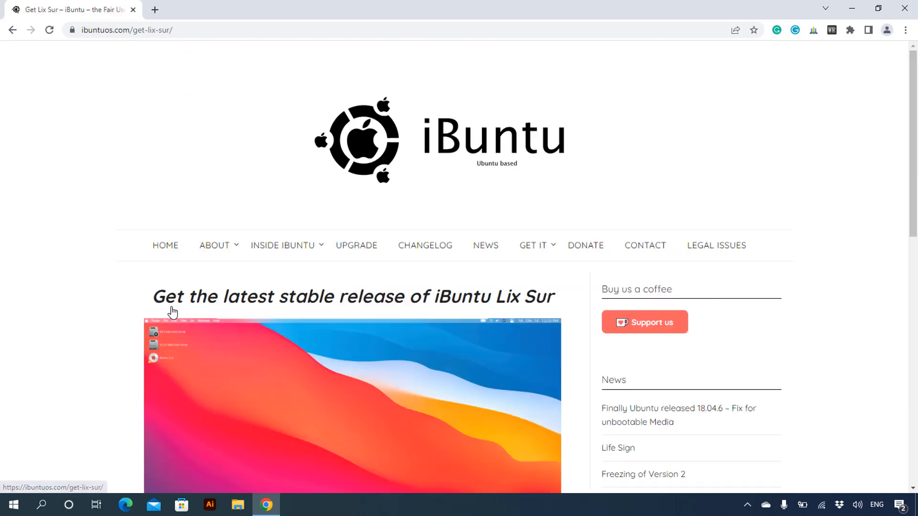
# Step: Choose Mega Cloud as the server for downloading the iBuntu Lix Sur ISO file
pyautogui.scroll(-6, 172, 311)
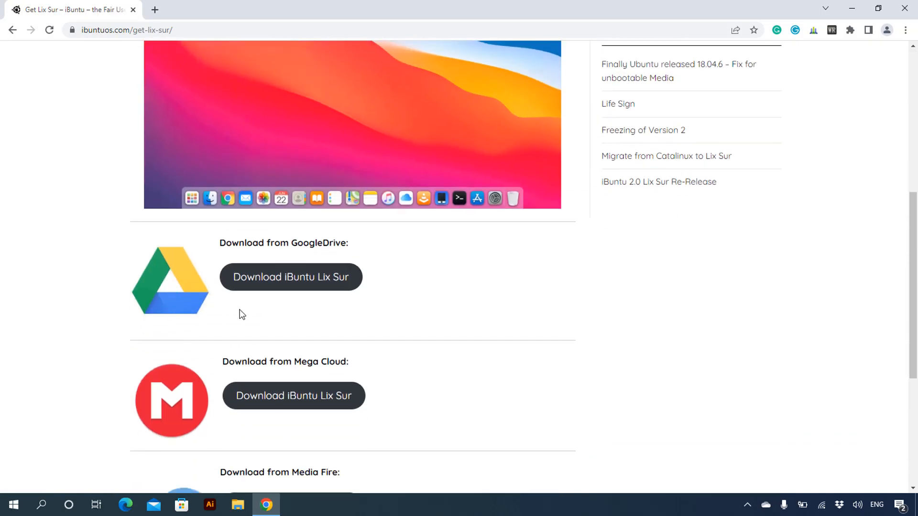
pyautogui.scroll(-2, 473, 364)
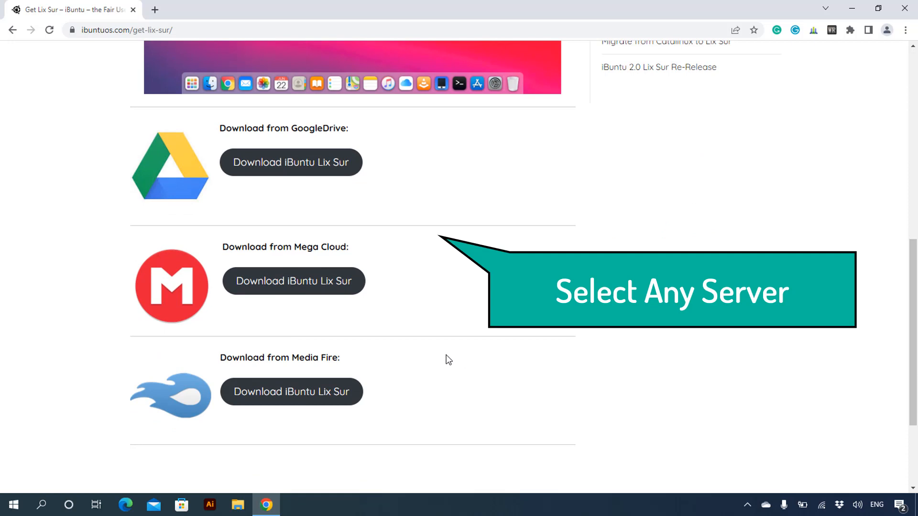
pyautogui.click(329, 289)
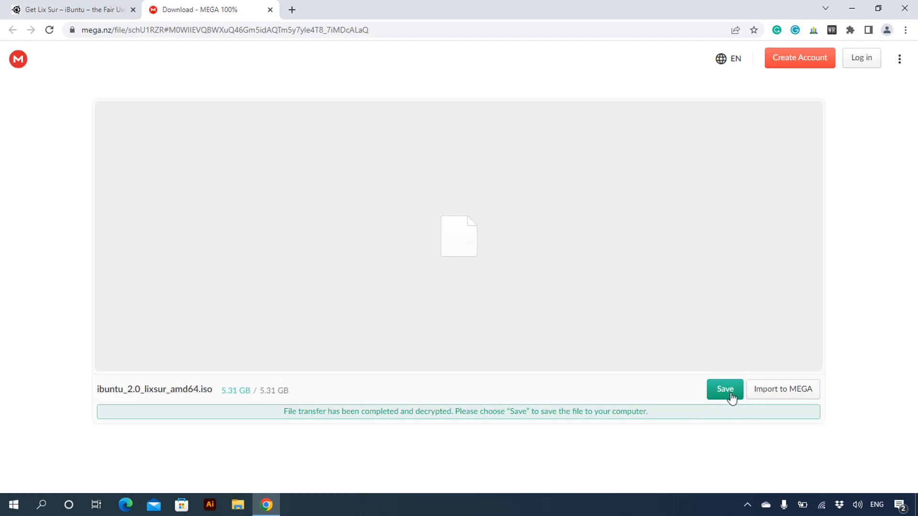
# Step: Search Google for "etcher" in a new tab, open the balenaEtcher site, and download the Windows (x86|x64) version
pyautogui.click(293, 10)
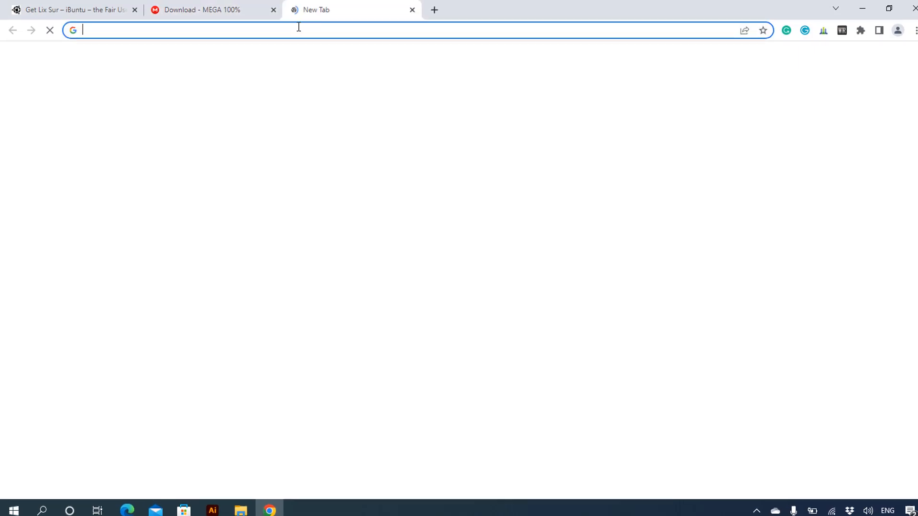
pyautogui.click(297, 27)
pyautogui.write('etcher')
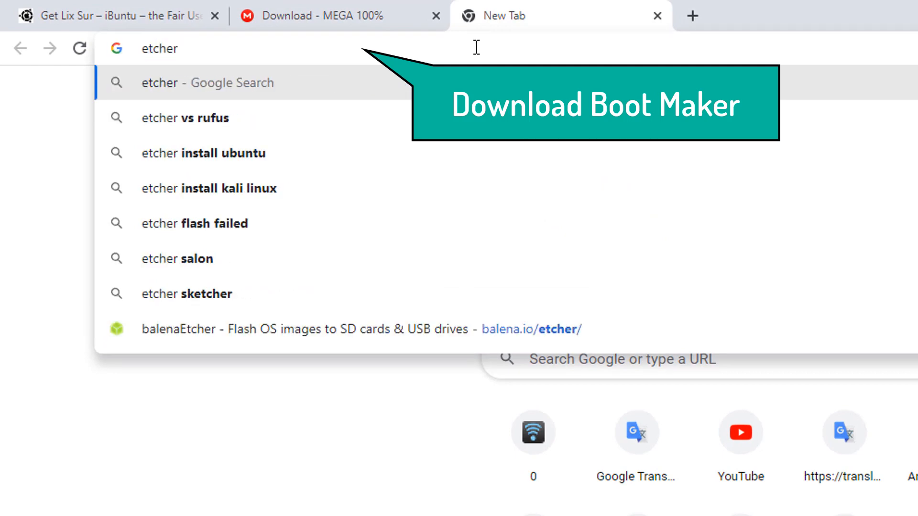
pyautogui.press('Return')
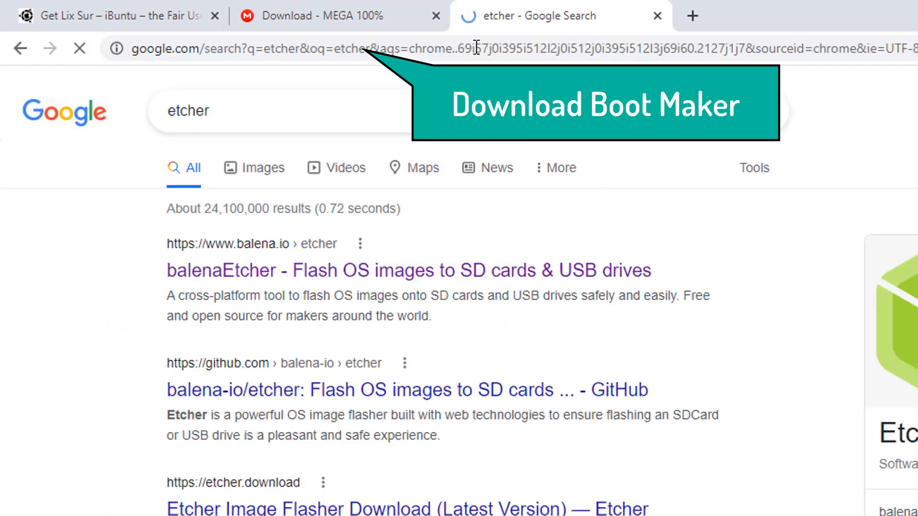
pyautogui.click(399, 274)
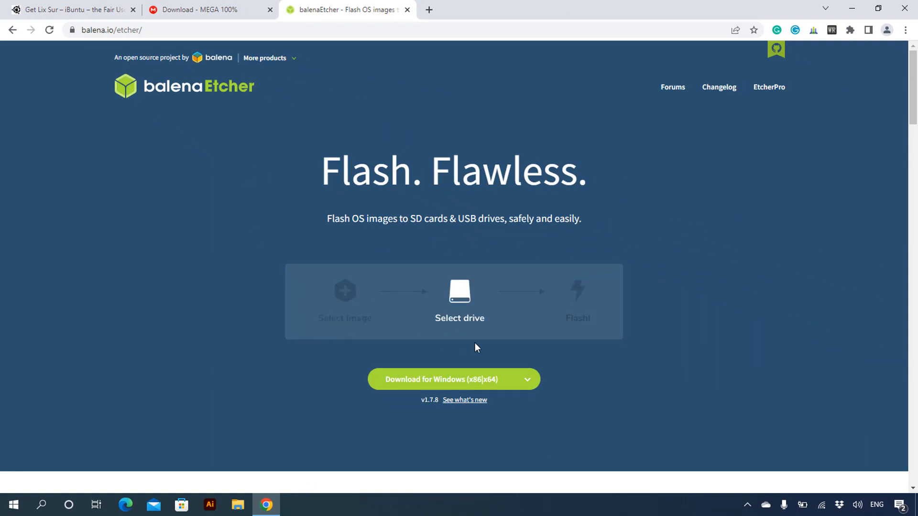
pyautogui.click(449, 380)
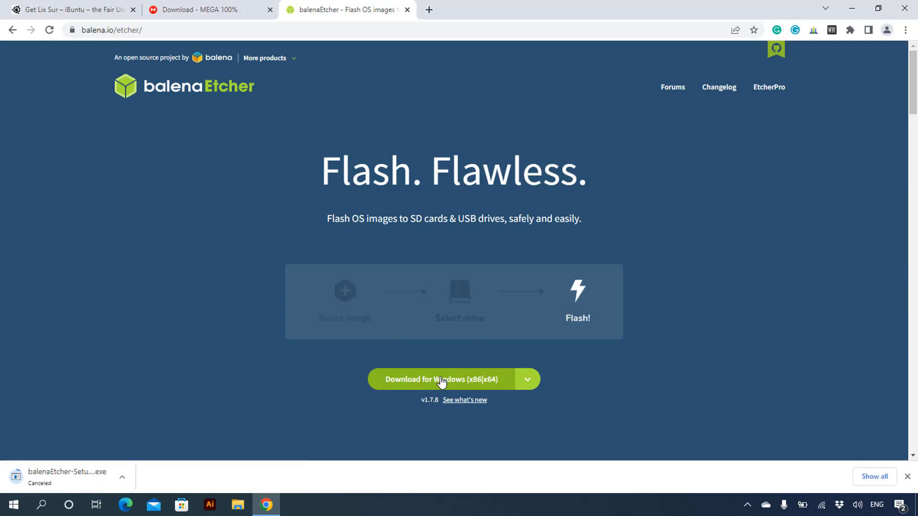
# Step: Run the balenaEtcher-Setup-1.7.8 file from the desktop and accept the license agreement to install balenaEtcher
pyautogui.click(852, 8)
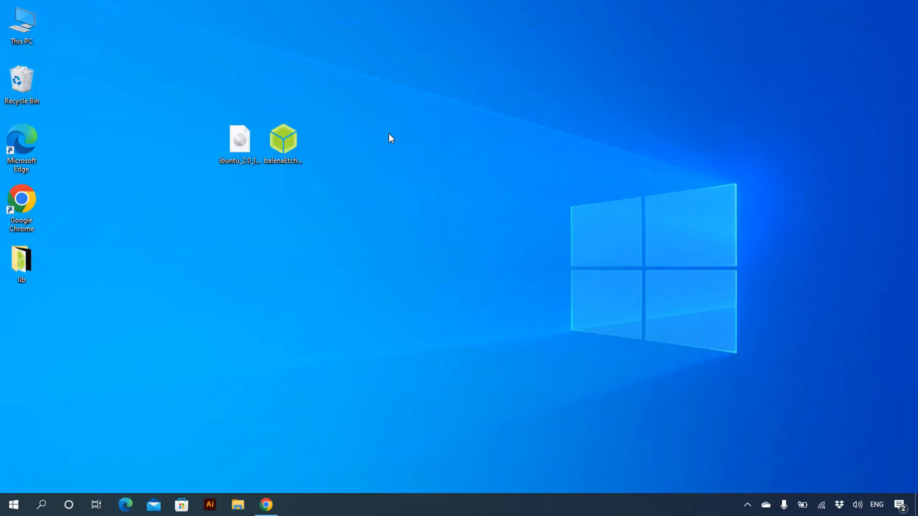
pyautogui.moveTo(377, 121); pyautogui.dragTo(142, 225)
pyautogui.click(339, 254)
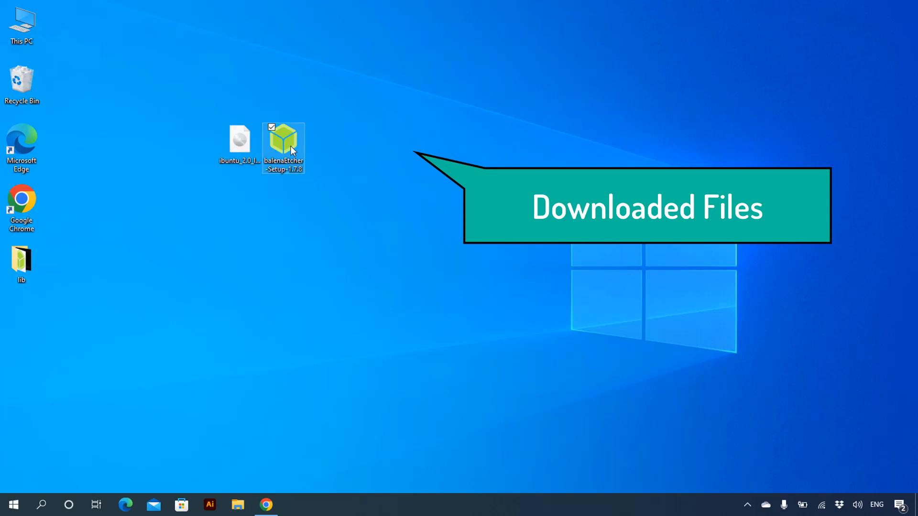
pyautogui.rightClick(291, 145)
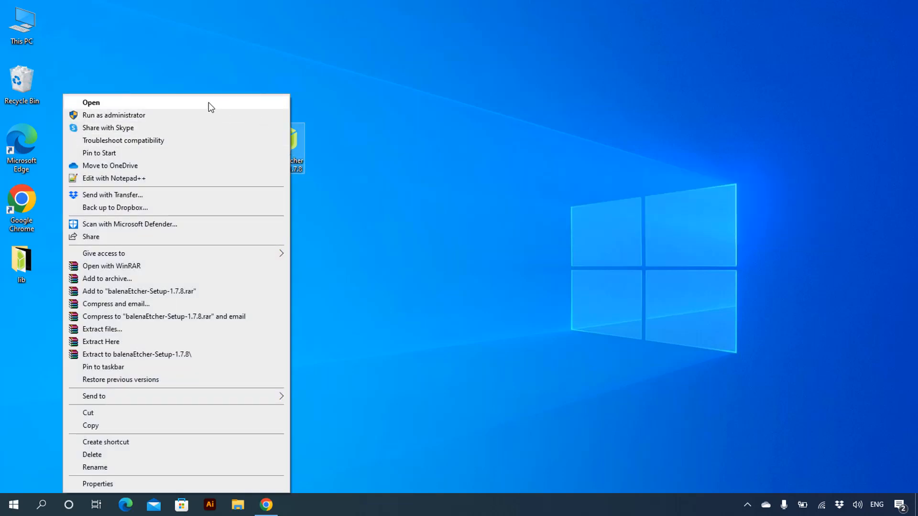
pyautogui.click(208, 102)
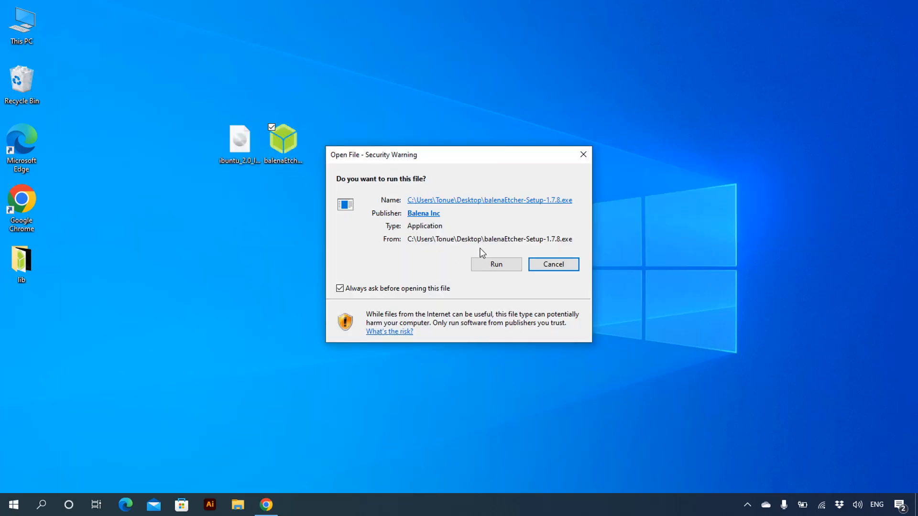
pyautogui.click(496, 264)
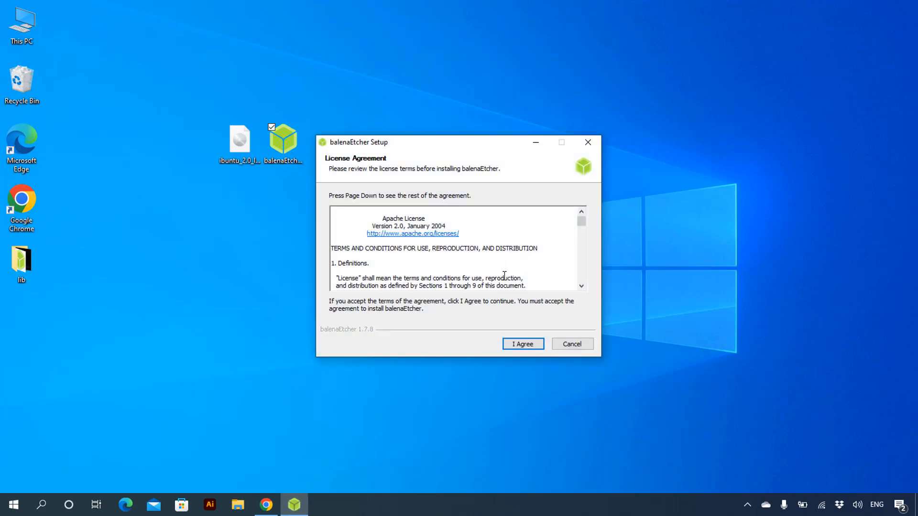
pyautogui.click(527, 346)
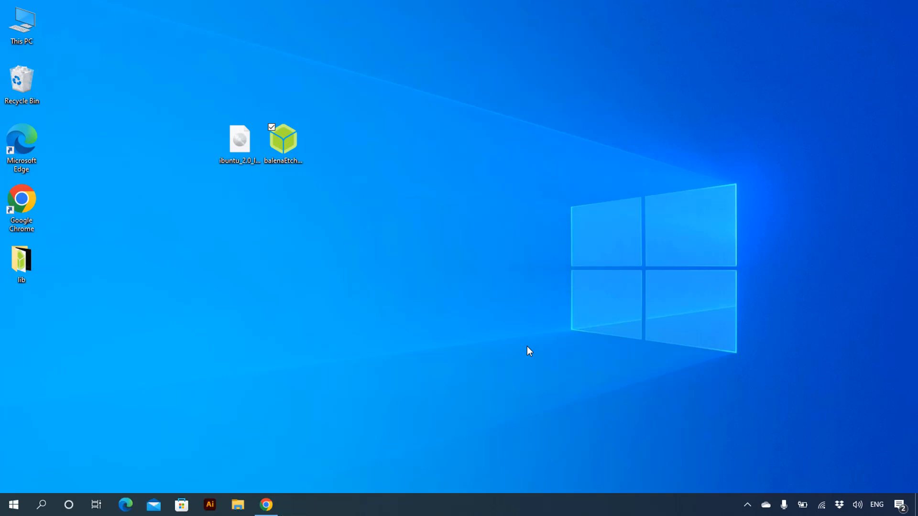
pyautogui.click(527, 346)
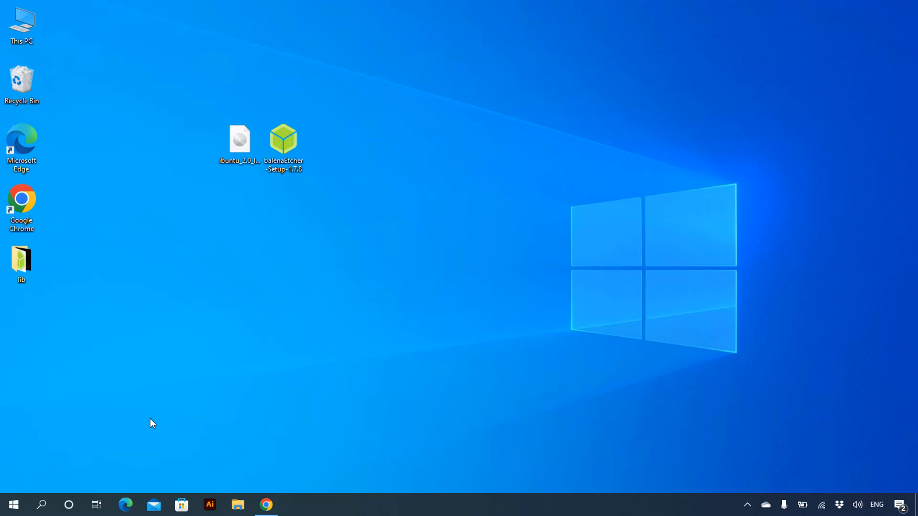
# Step: Launch balenaEtcher and load the iBuntu 2.0 Lix Sur ISO file from the Desktop folder as the flash image
pyautogui.click(12, 504)
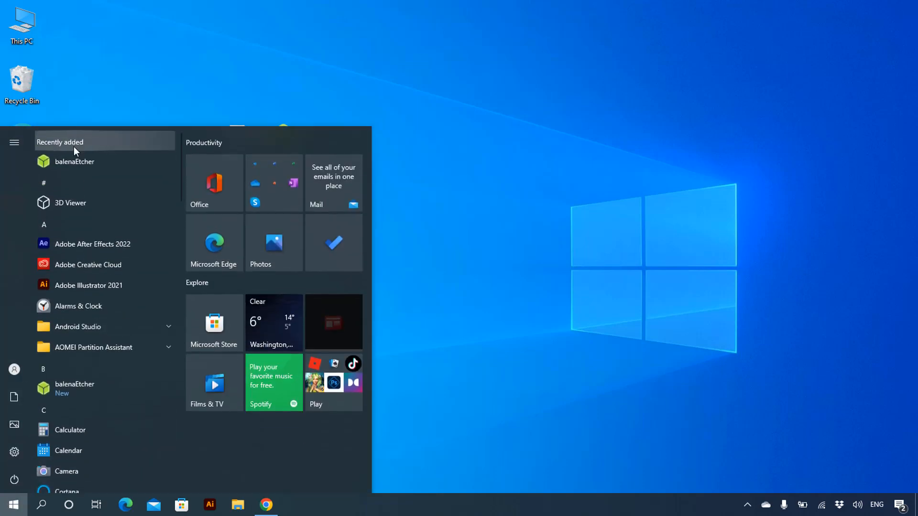
pyautogui.click(78, 164)
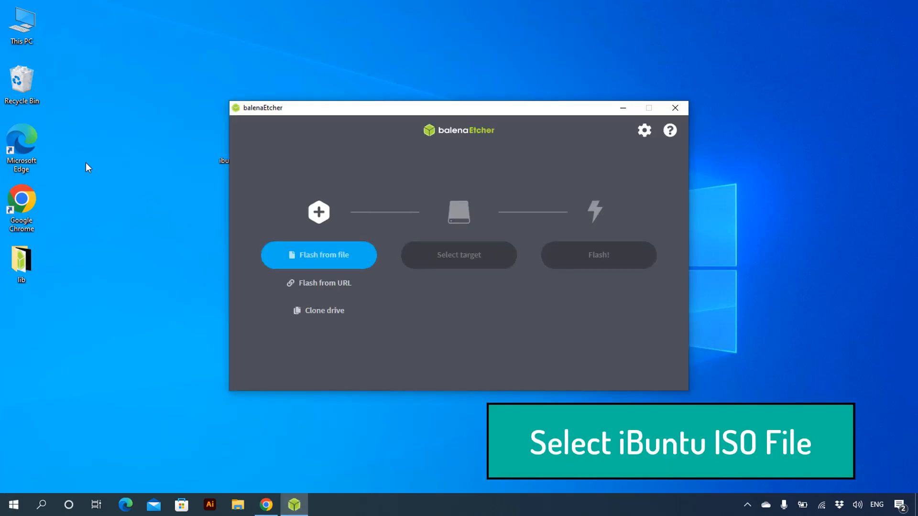
pyautogui.click(321, 261)
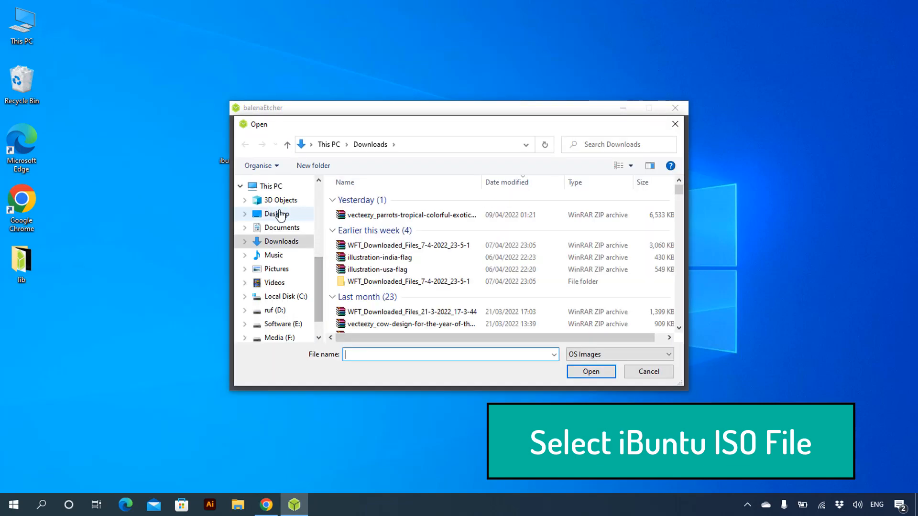
pyautogui.click(271, 216)
pyautogui.doubleClick(444, 216)
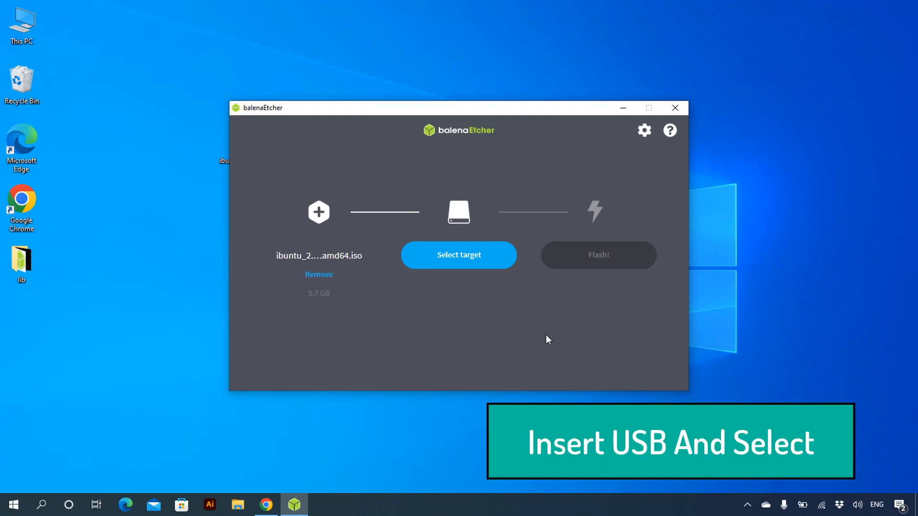
# Step: Flash the ISO to the SMI USB DISK USB Device, then close balenaEtcher
pyautogui.click(477, 262)
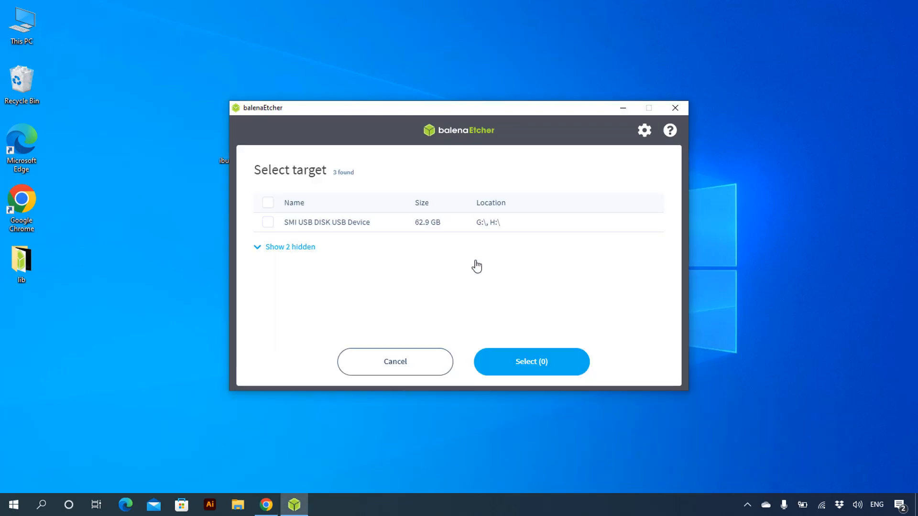
pyautogui.click(267, 222)
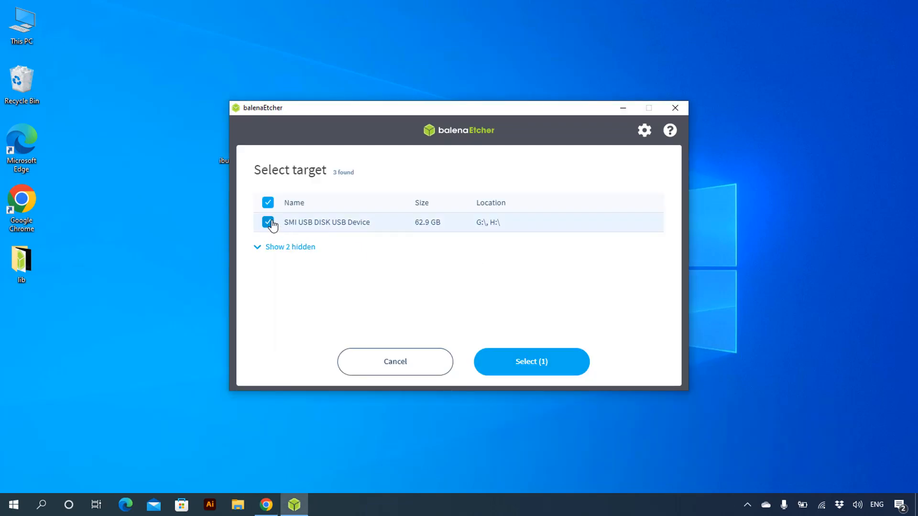
pyautogui.click(543, 364)
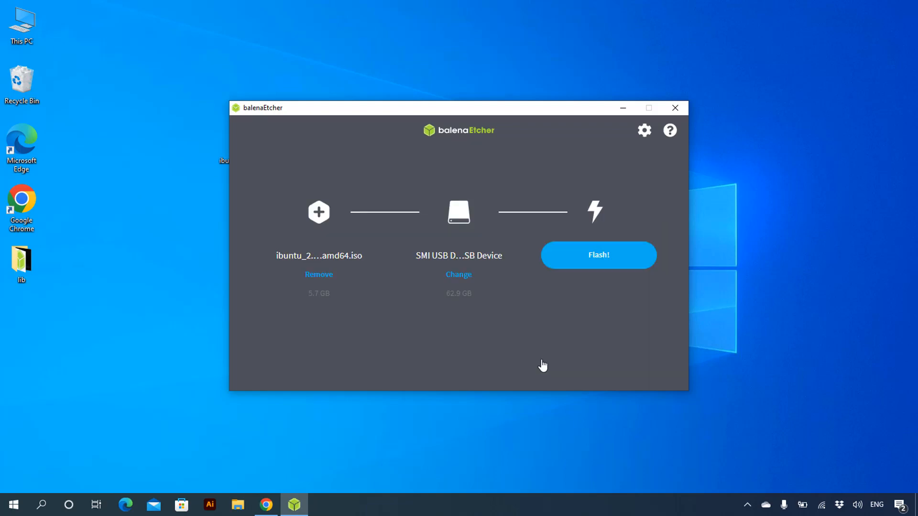
pyautogui.click(604, 260)
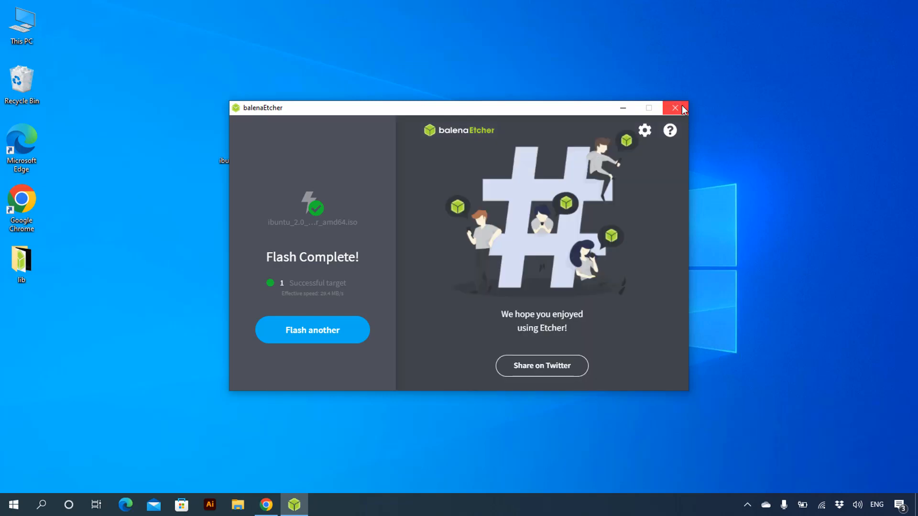
pyautogui.click(678, 107)
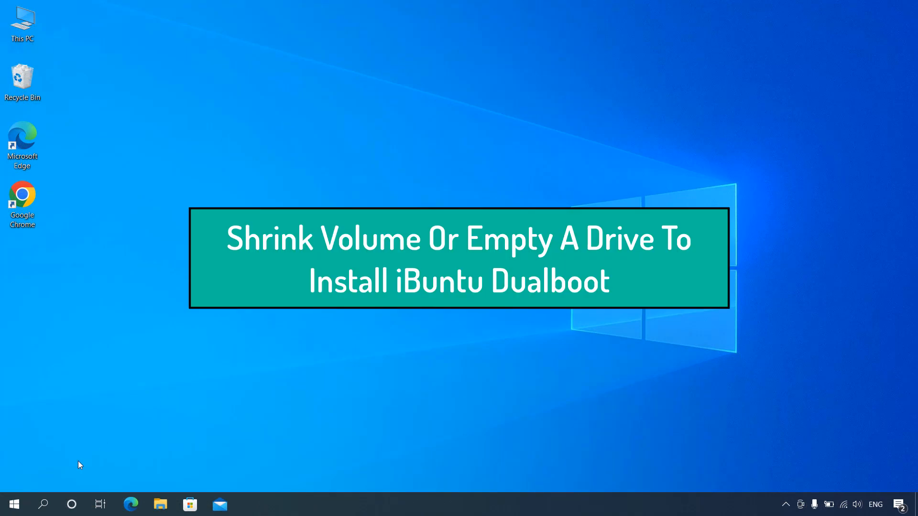
# Step: Shrink the C: volume by 30720 MB in Disk Management to free unallocated space, then close Disk Management
pyautogui.rightClick(14, 505)
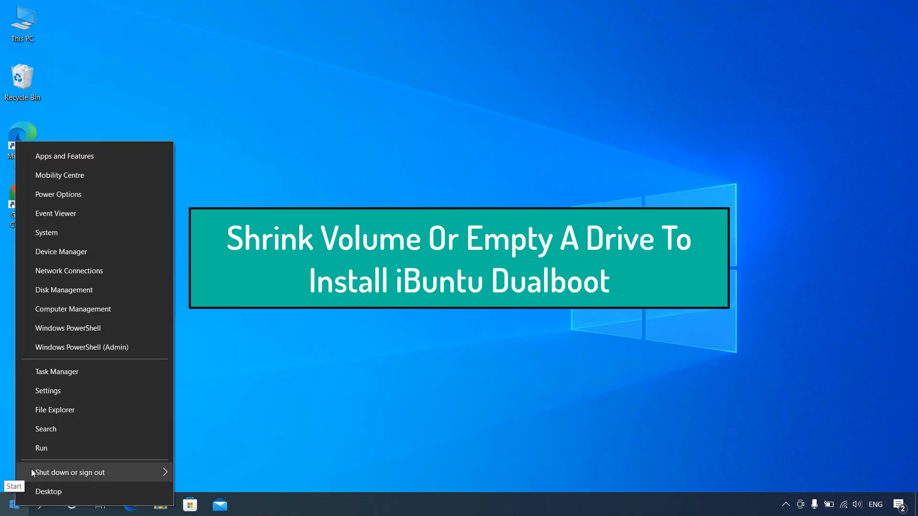
pyautogui.click(51, 291)
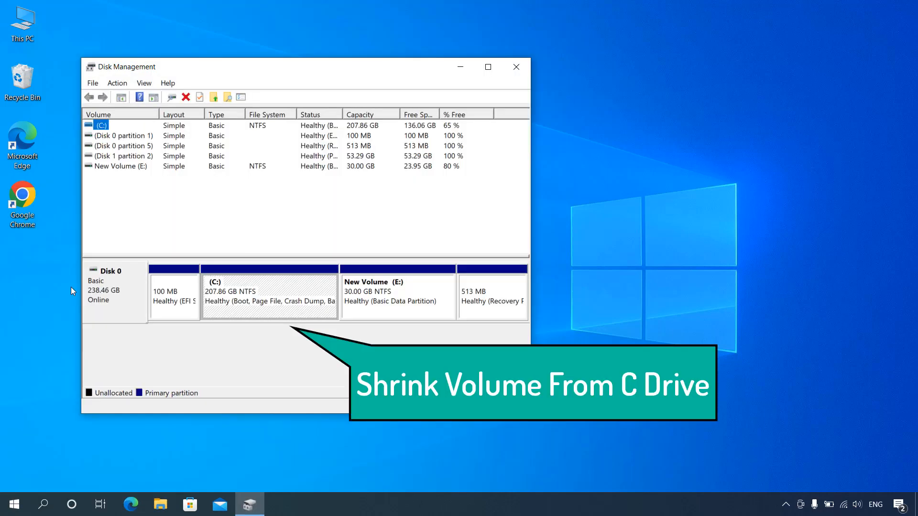
pyautogui.rightClick(263, 276)
pyautogui.click(312, 372)
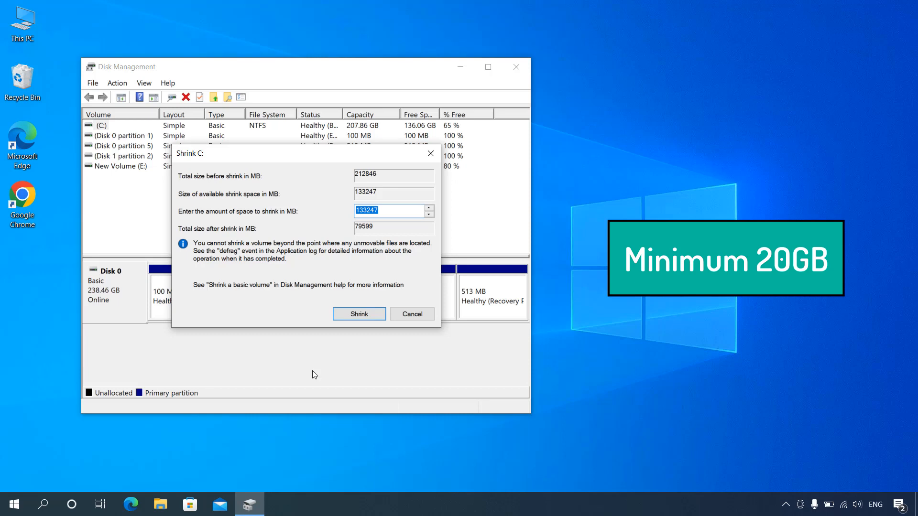
pyautogui.write('3000')
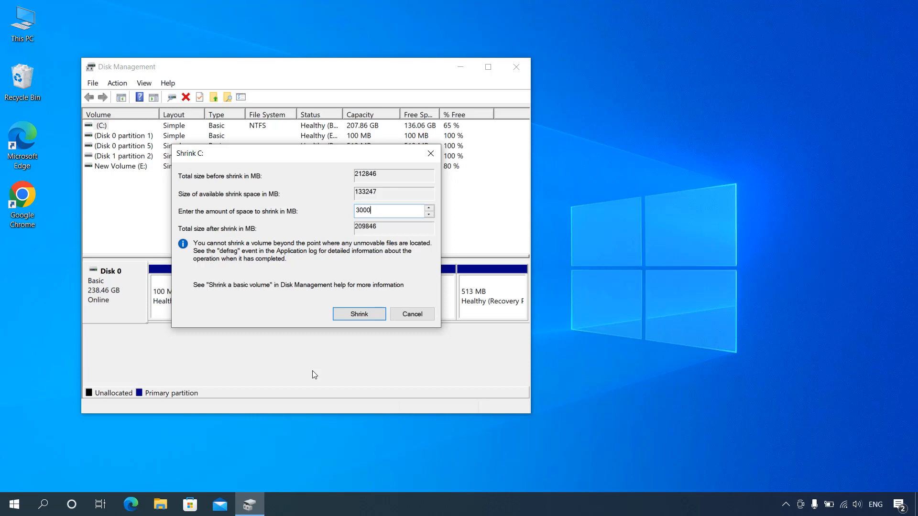
pyautogui.press('BackSpace')
pyautogui.press('BackSpace')
pyautogui.write('720')
pyautogui.click(359, 315)
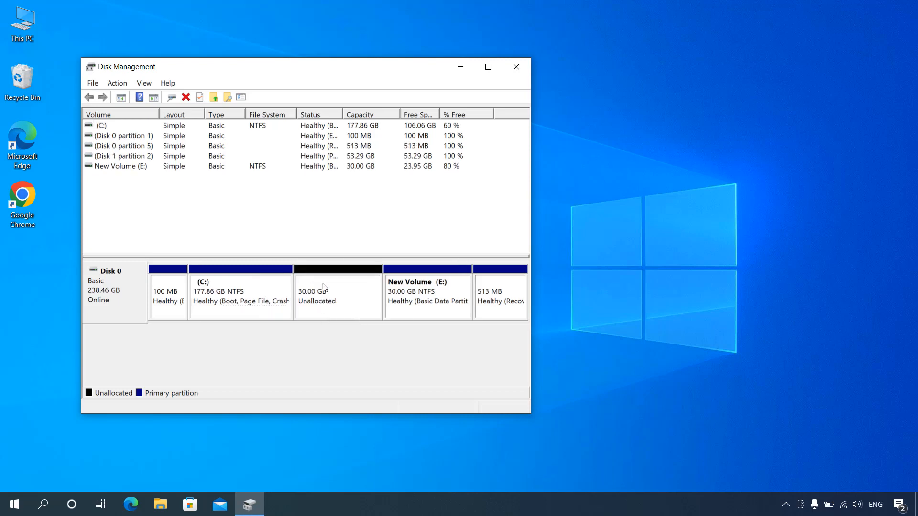
pyautogui.click(330, 300)
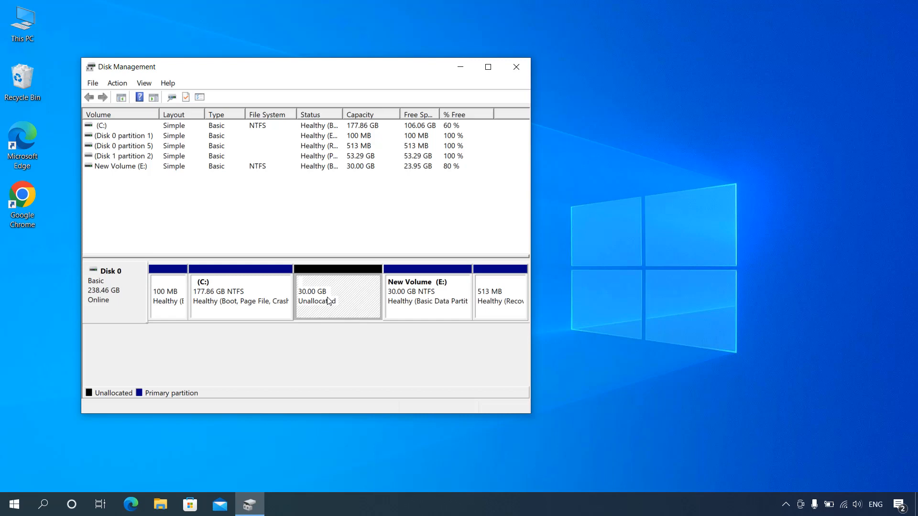
pyautogui.click(511, 68)
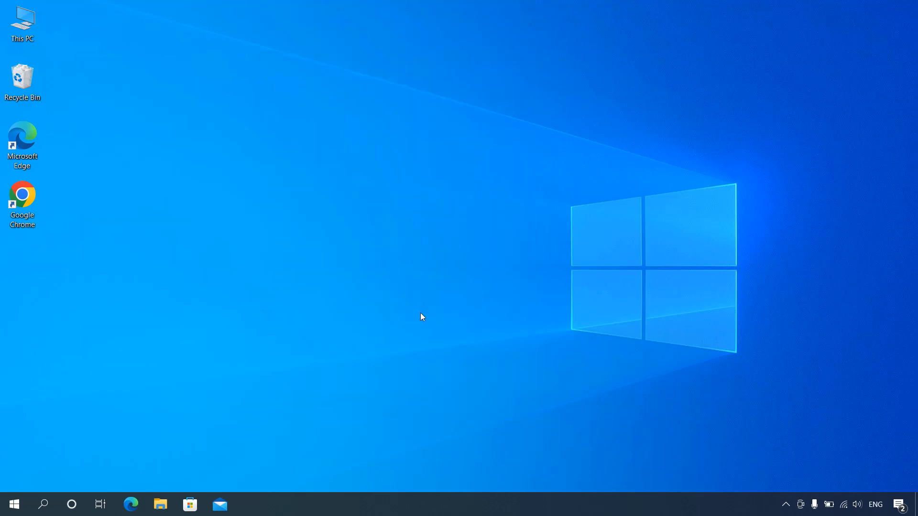
# Step: Restart the computer, boot it from UEFI - SMI Corporation USB DISK, and enter the iBuntu live session without a password
pyautogui.click(14, 504)
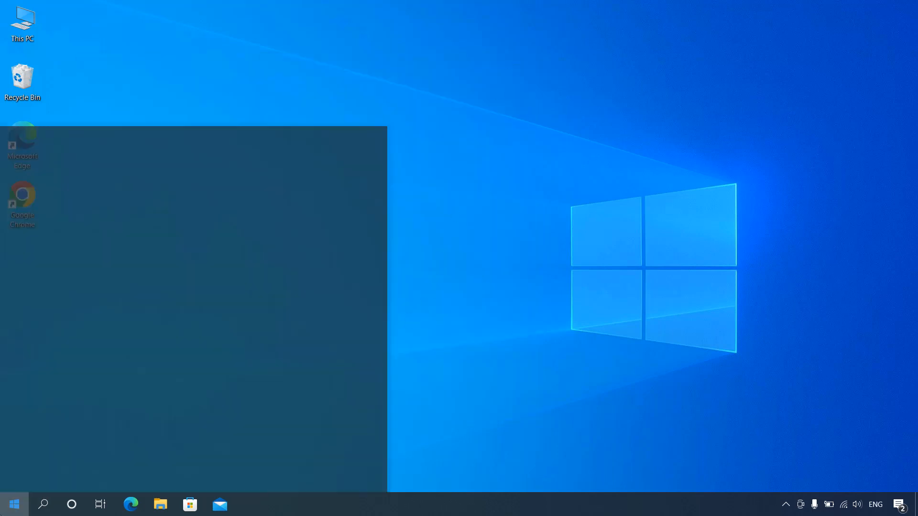
pyautogui.click(14, 479)
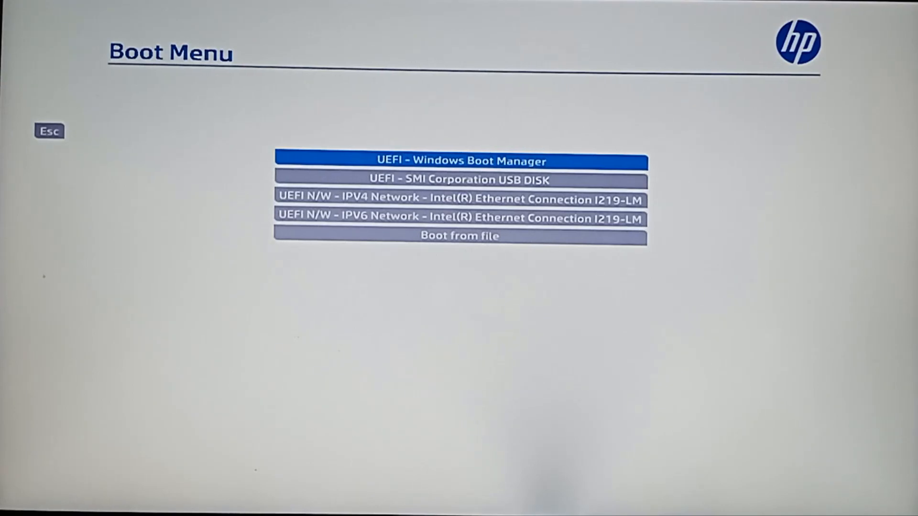
pyautogui.press('Down')
pyautogui.press('Return')
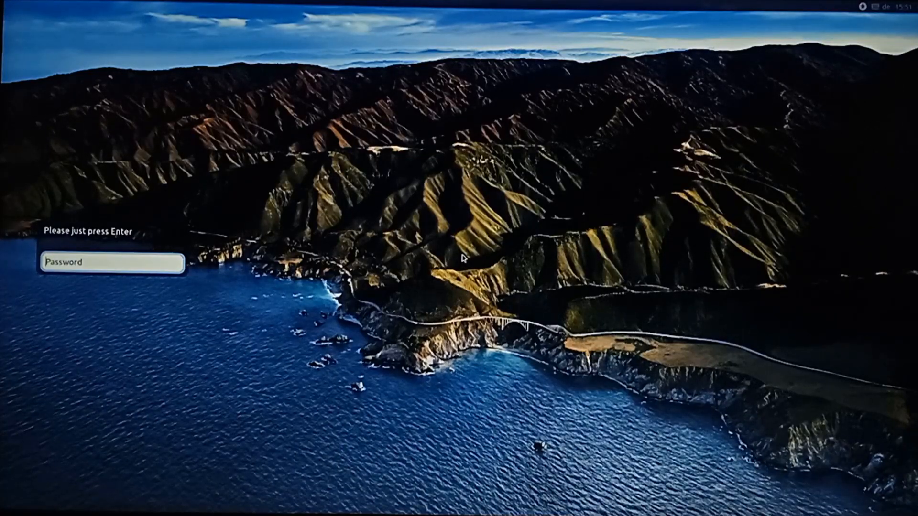
pyautogui.press('Return')
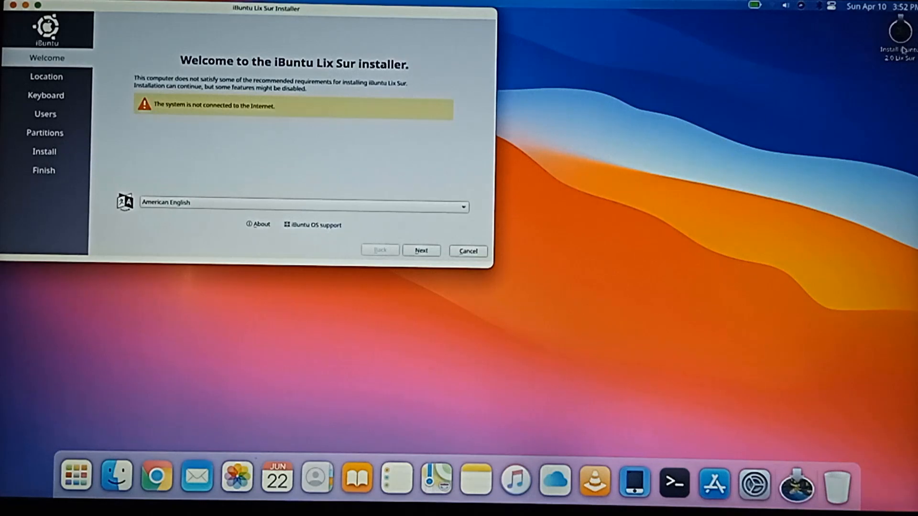
# Step: Maximize the iBuntu Lix Sur Installer, keep American English, and continue with the default location to the keyboard page
pyautogui.doubleClick(453, 12)
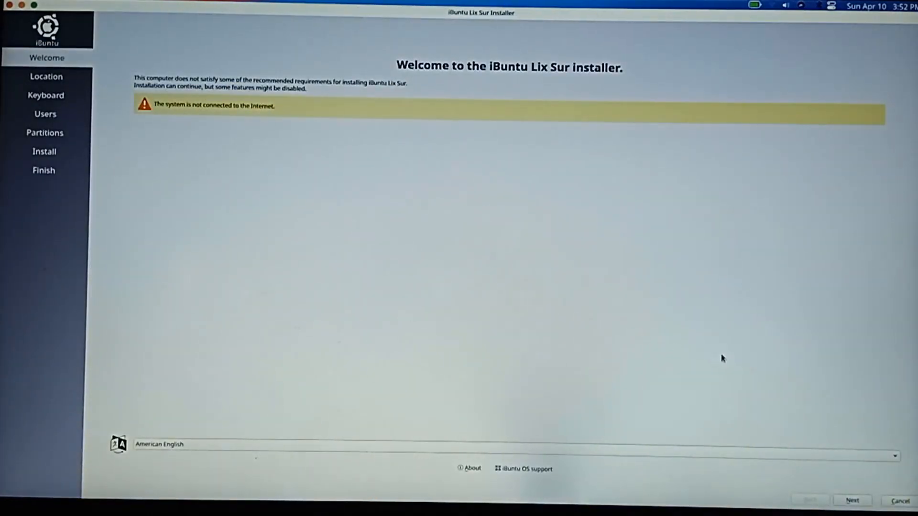
pyautogui.click(817, 458)
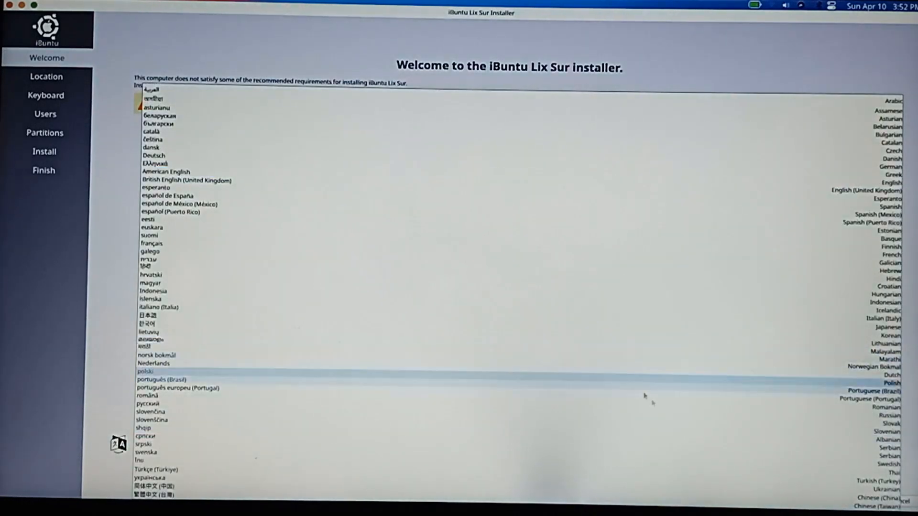
pyautogui.click(95, 351)
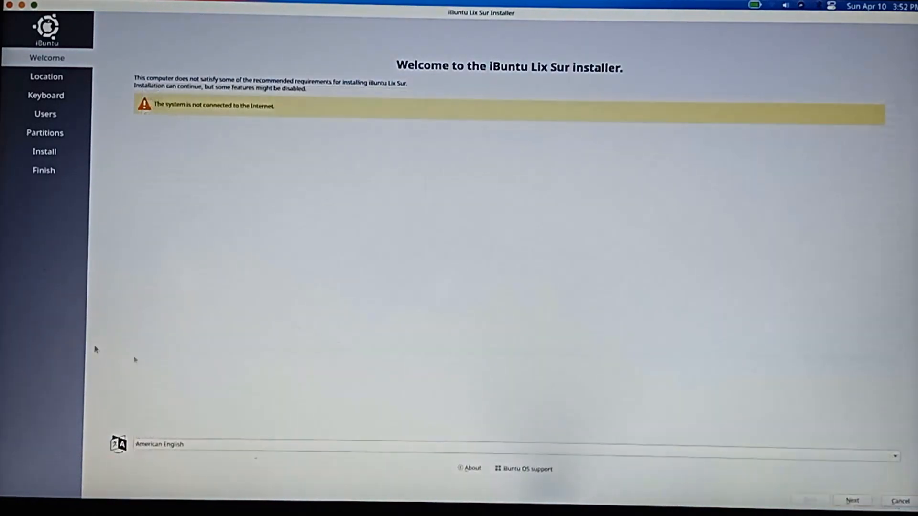
pyautogui.click(856, 501)
pyautogui.click(853, 501)
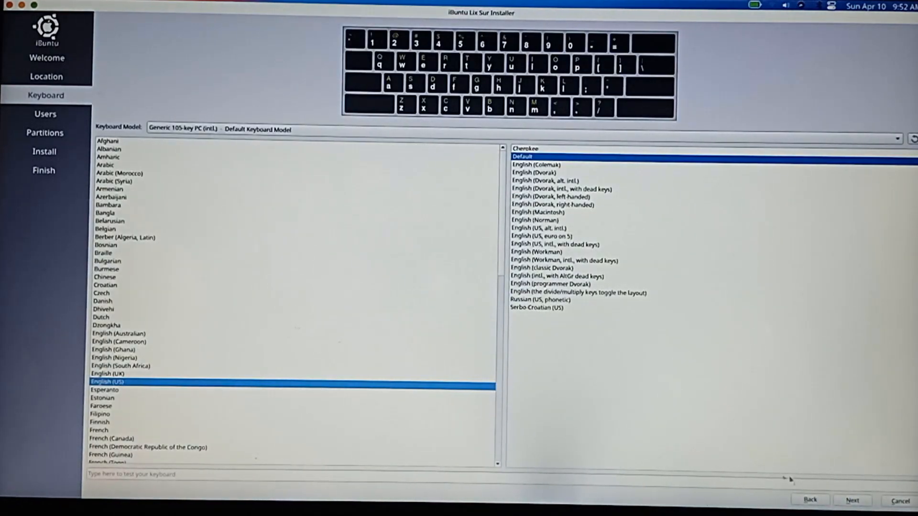
# Step: Keep the default English (US) keyboard layout and enter the user's name for the new account
pyautogui.click(858, 502)
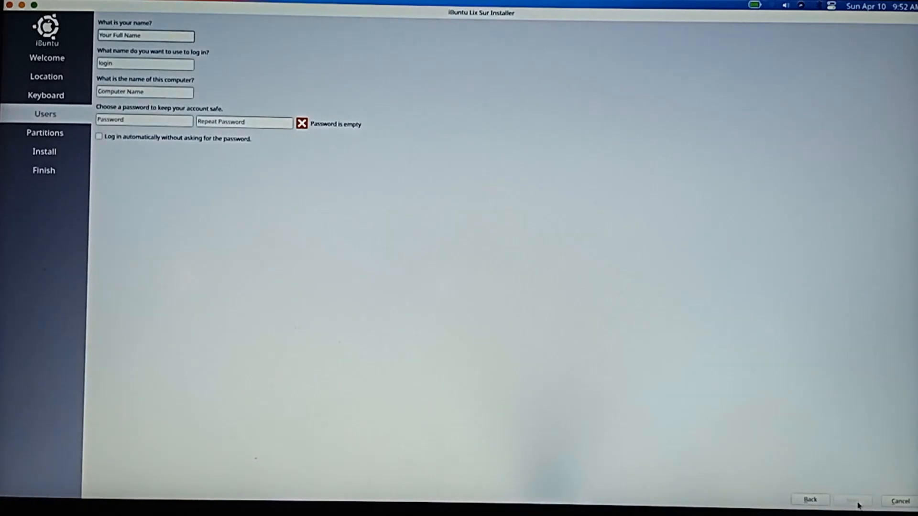
pyautogui.click(162, 38)
pyautogui.write('Ad')
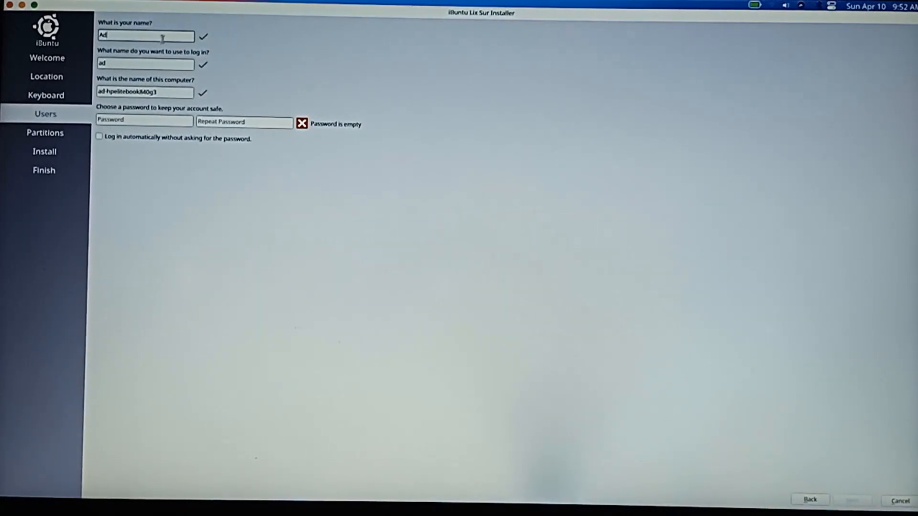
pyautogui.write('i')
# Step: Enter and repeat the account password, then continue to the partitions page
pyautogui.click(185, 121)
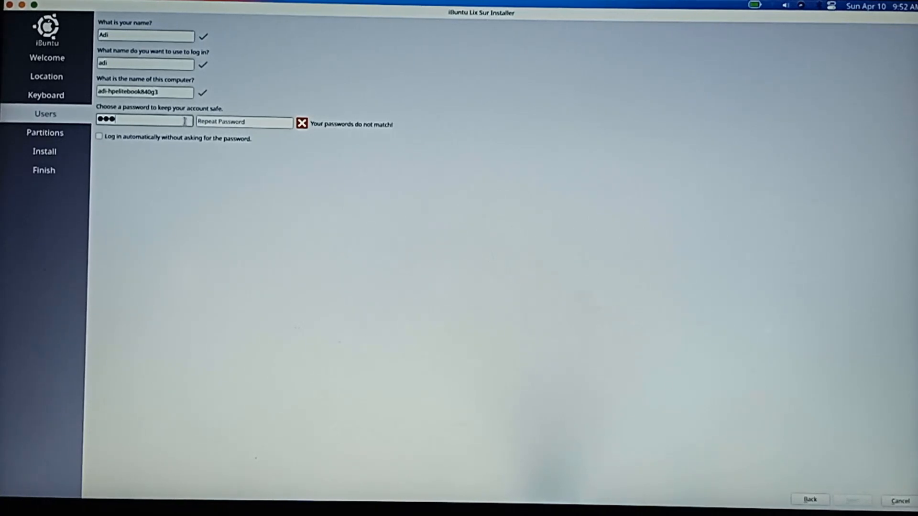
pyautogui.click(270, 119)
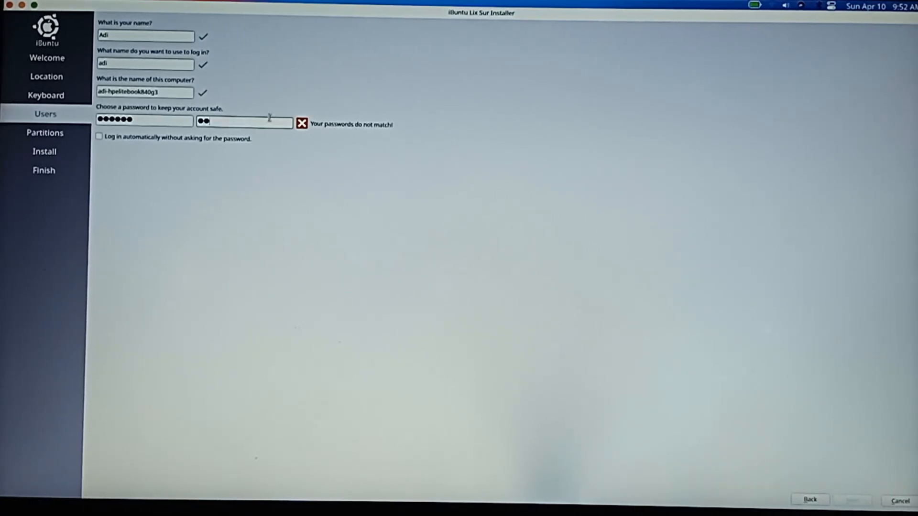
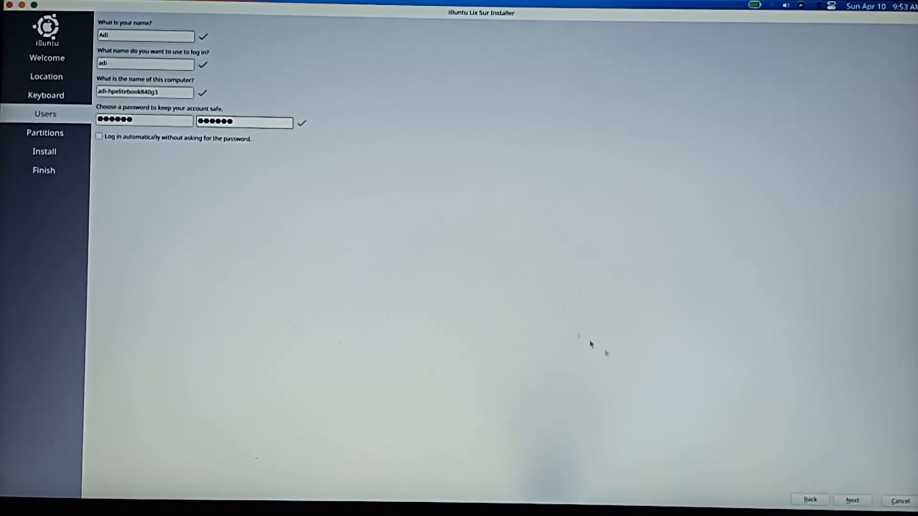
pyautogui.click(851, 500)
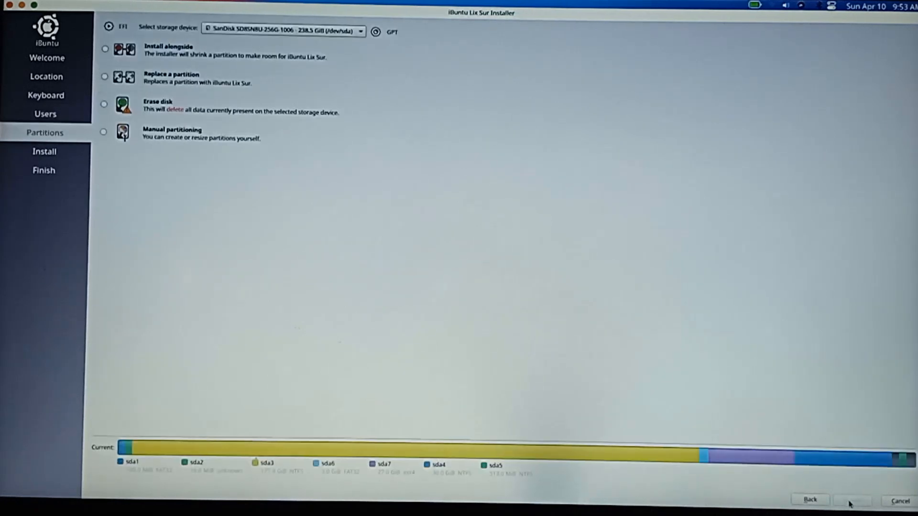
# Step: Choose manual partitioning on the SanDisk SSD (/dev/sda) and continue to the partition list
pyautogui.click(359, 31)
pyautogui.click(180, 138)
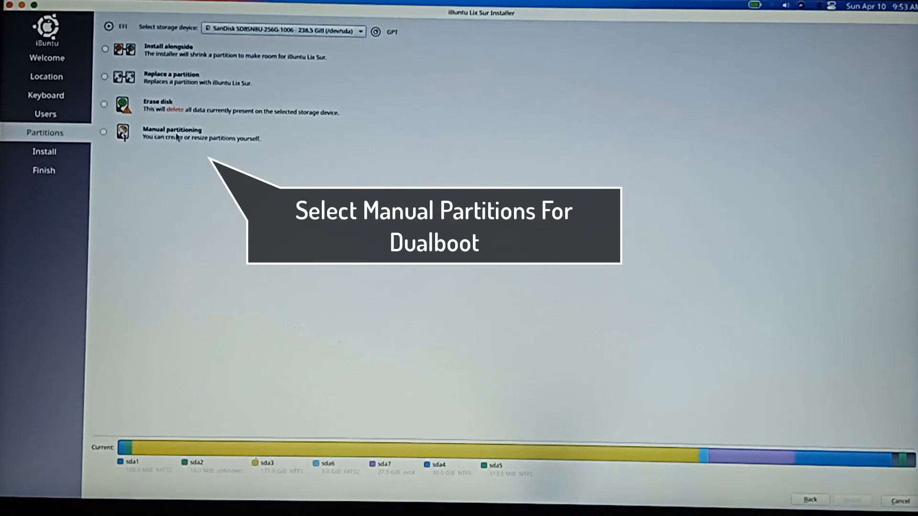
pyautogui.click(180, 138)
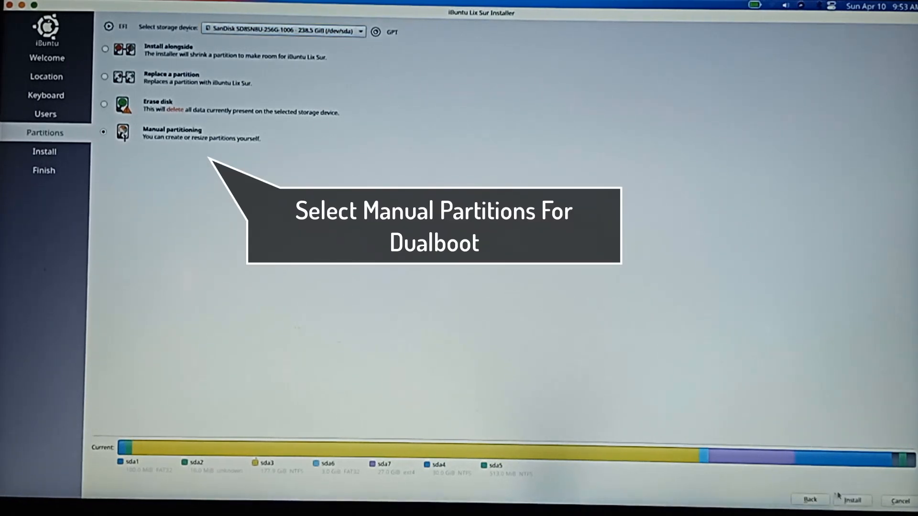
pyautogui.click(852, 500)
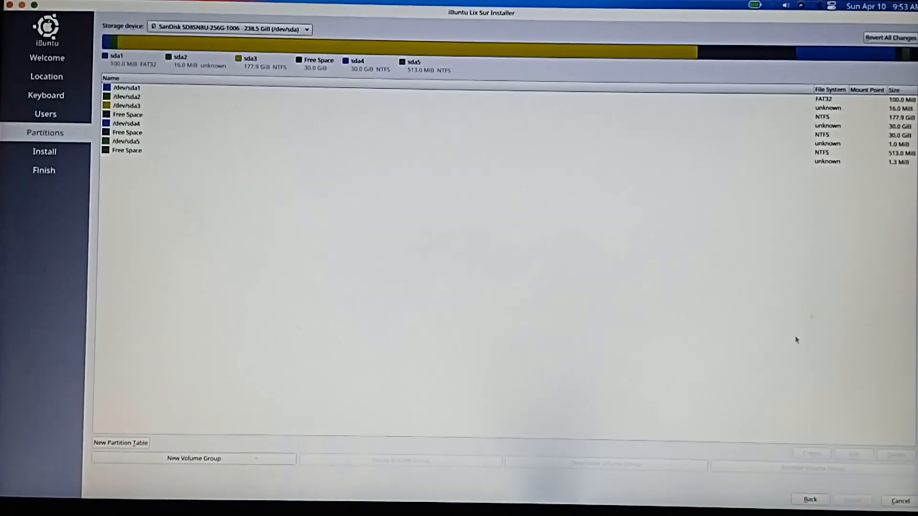
# Step: Create a 3072 MiB fat32 partition in the 30 GiB free space, with mount point /boot/efi and the bios-grub flag
pyautogui.click(888, 128)
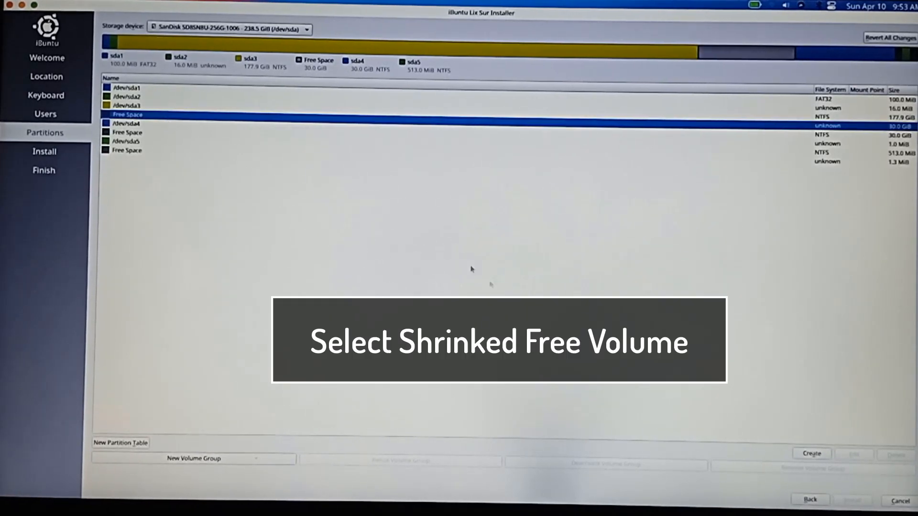
pyautogui.click(813, 454)
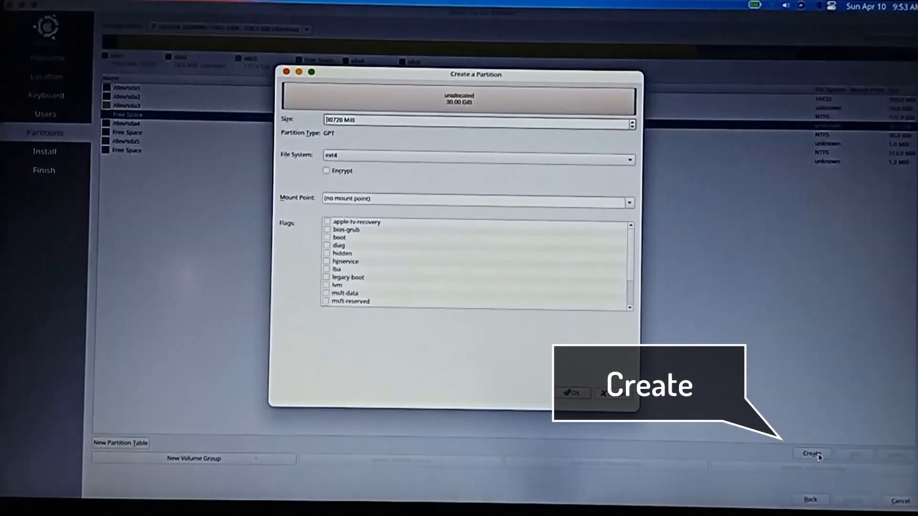
pyautogui.moveTo(381, 121); pyautogui.dragTo(272, 115)
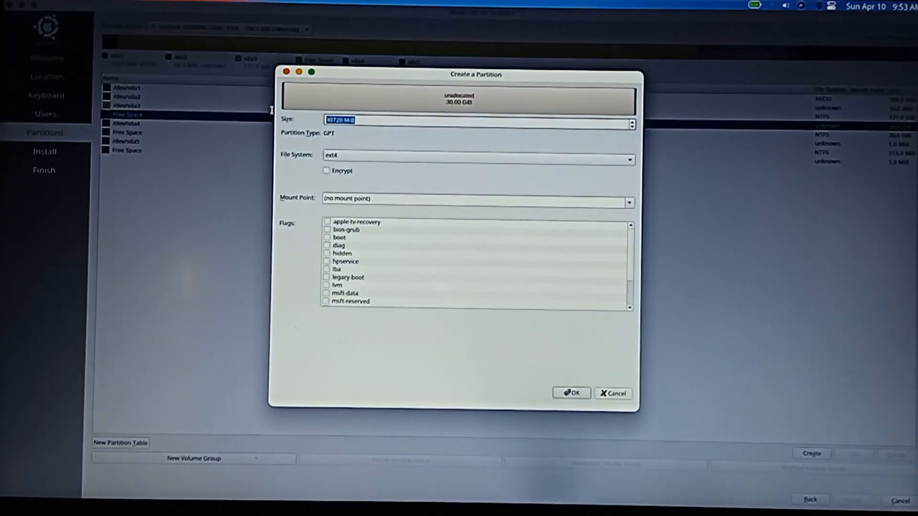
pyautogui.write('30')
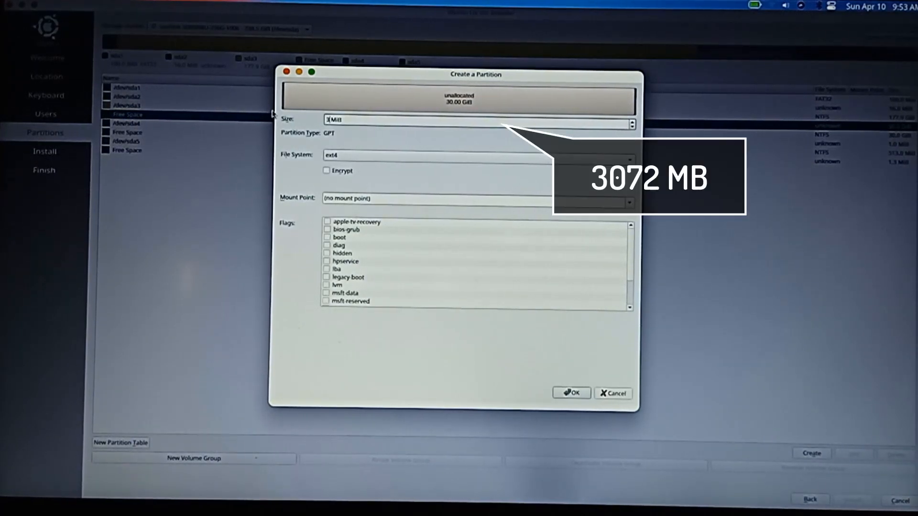
pyautogui.write('72')
pyautogui.click(359, 155)
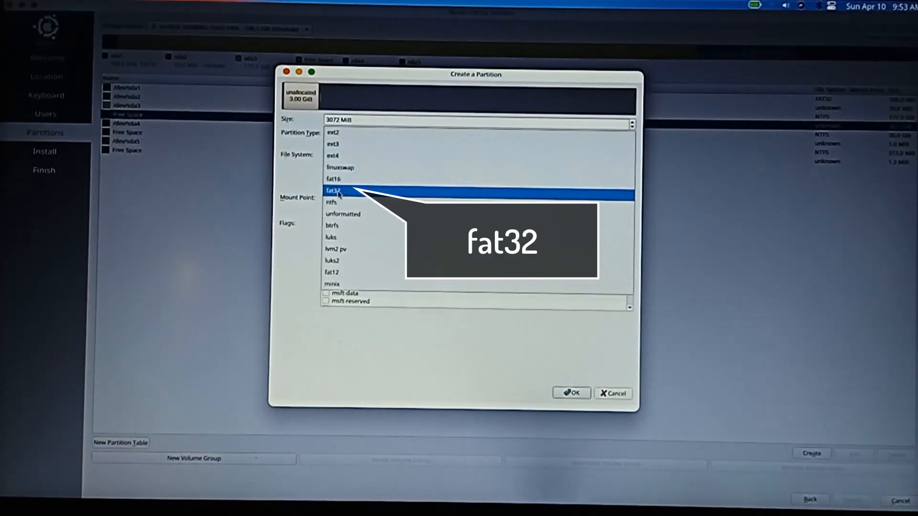
pyautogui.click(368, 196)
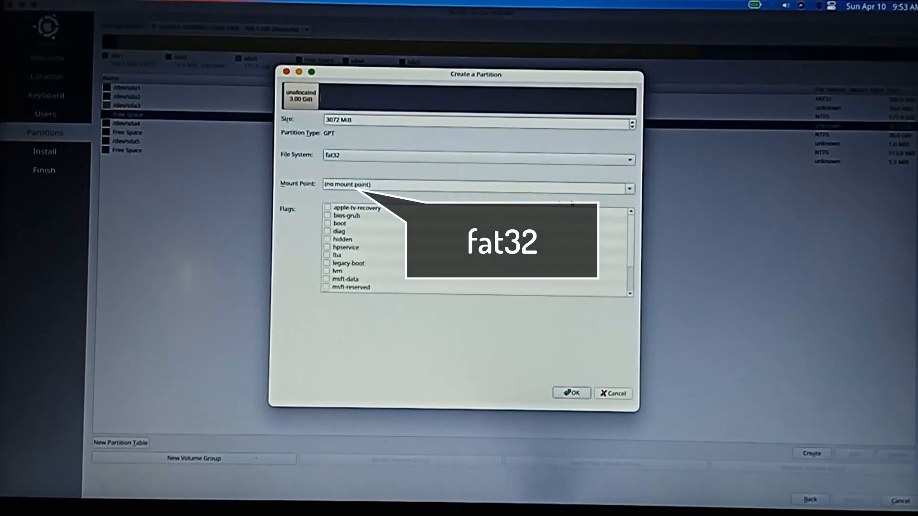
pyautogui.click(629, 189)
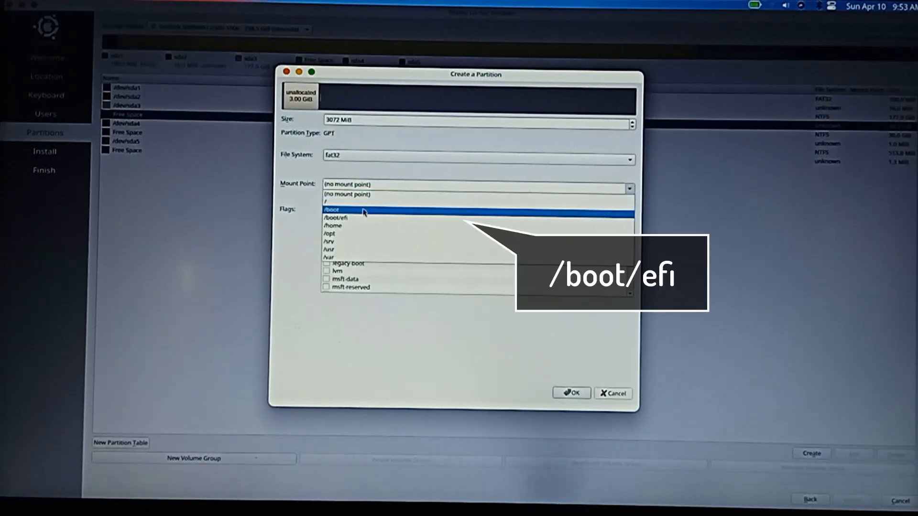
pyautogui.click(385, 221)
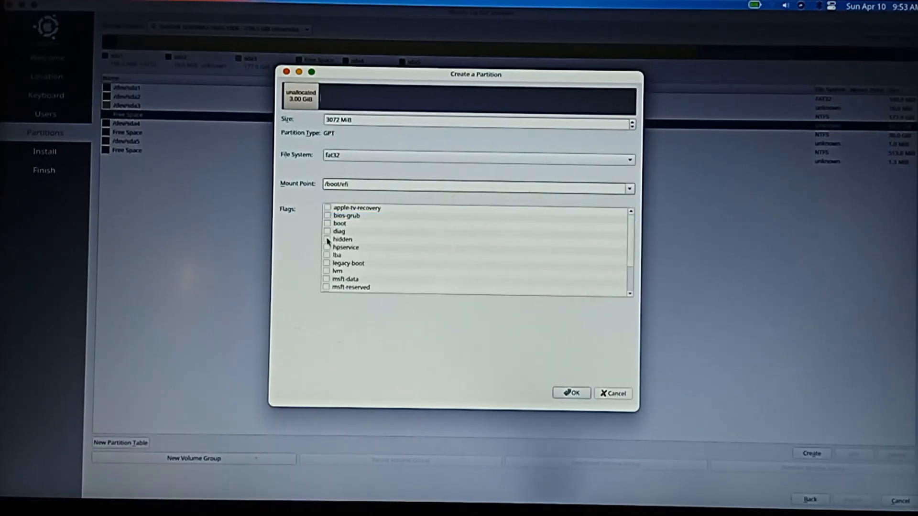
pyautogui.click(327, 216)
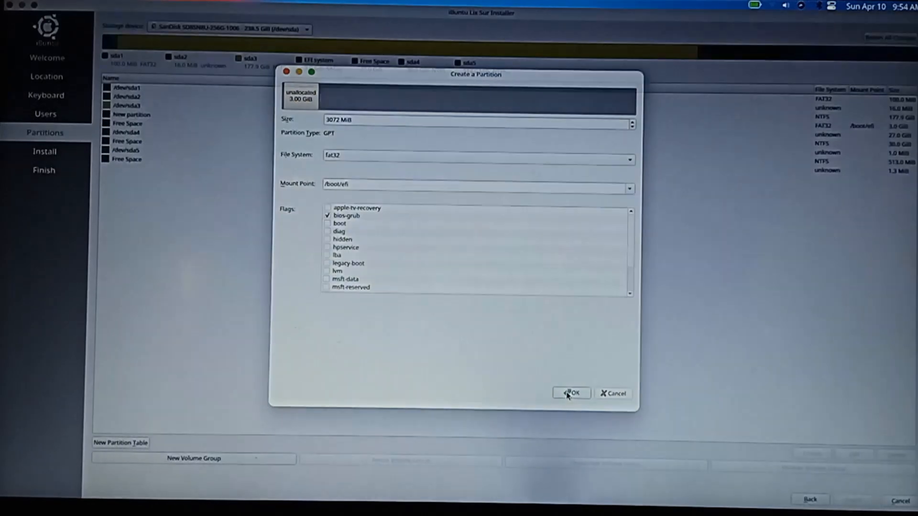
pyautogui.click(569, 393)
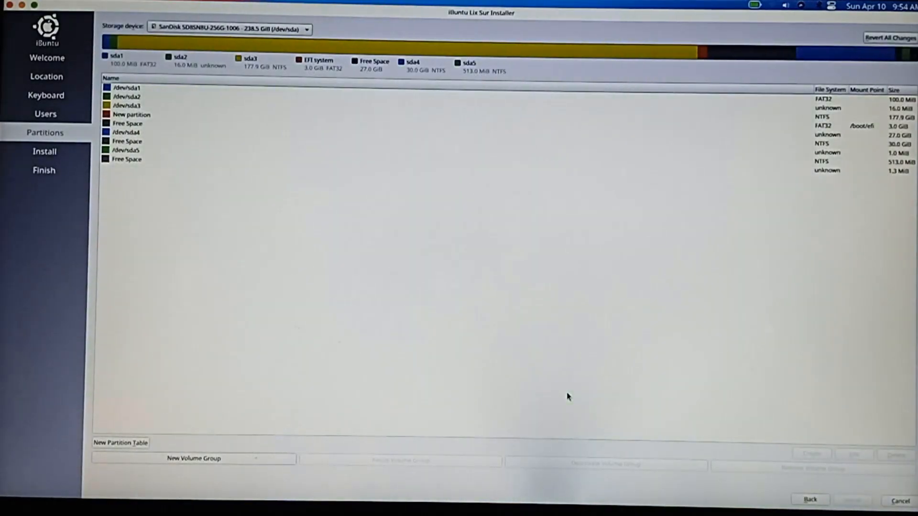
# Step: Create an ext4 partition filling the 27 GiB free space, with mount point / and the root flag
pyautogui.click(831, 136)
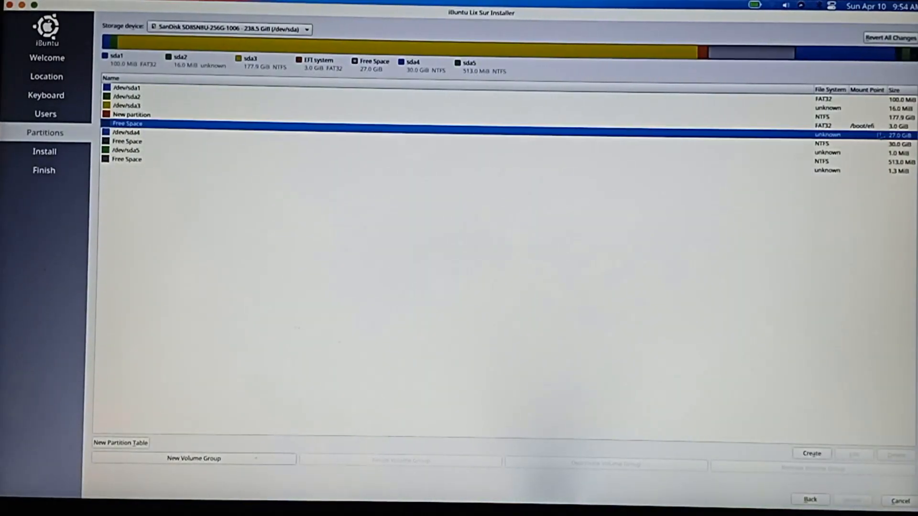
pyautogui.click(812, 454)
pyautogui.click(566, 160)
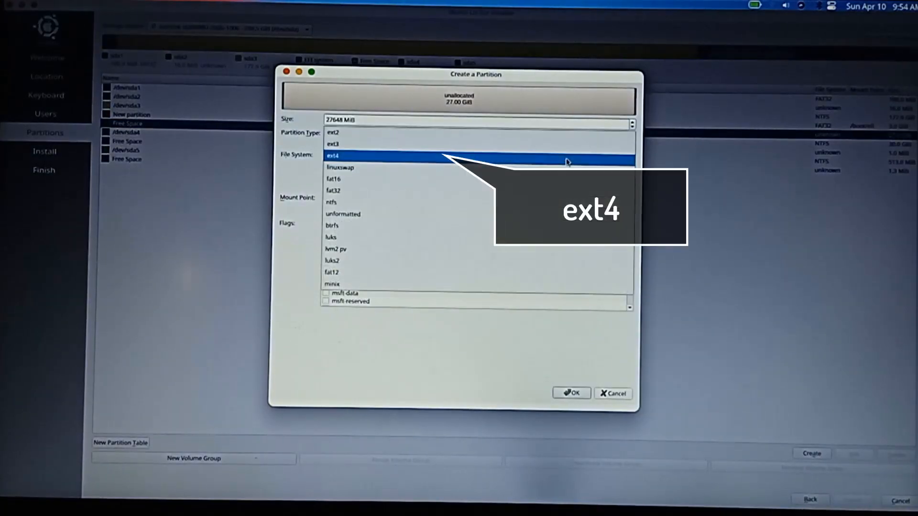
pyautogui.click(330, 155)
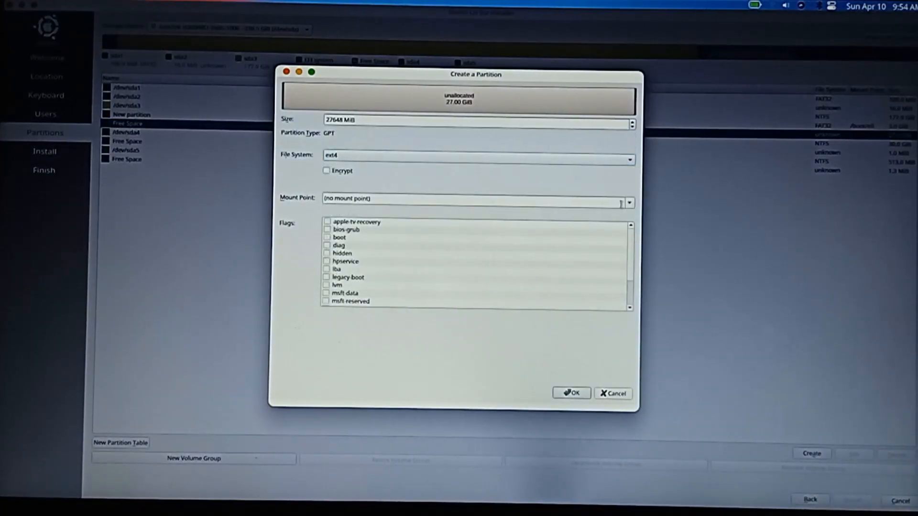
pyautogui.click(630, 204)
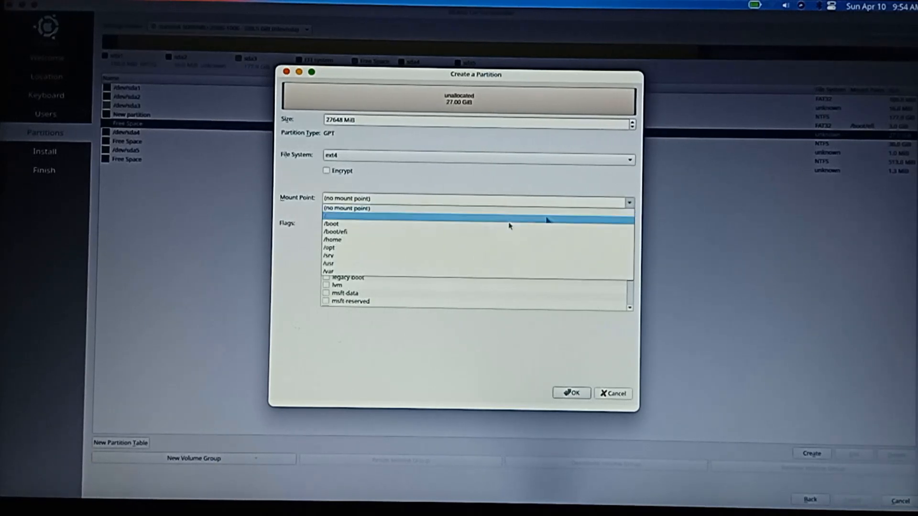
pyautogui.click(385, 219)
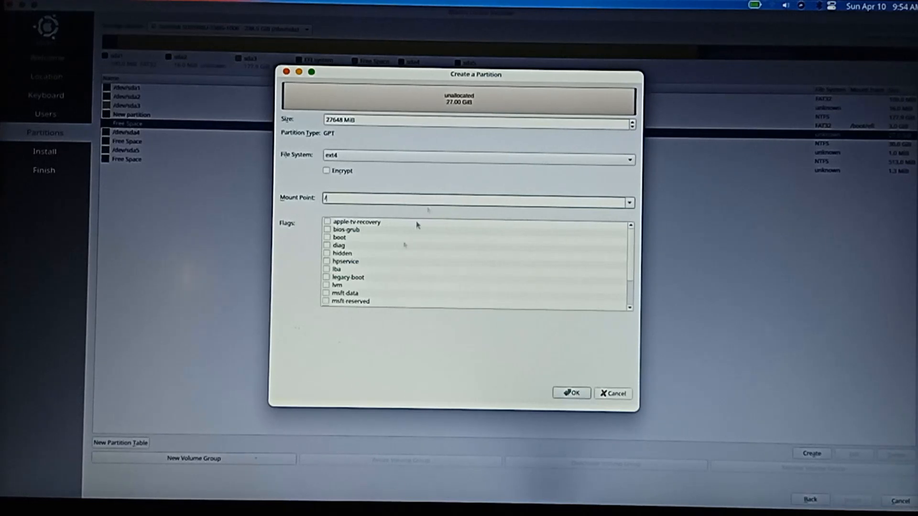
pyautogui.scroll(-3, 395, 282)
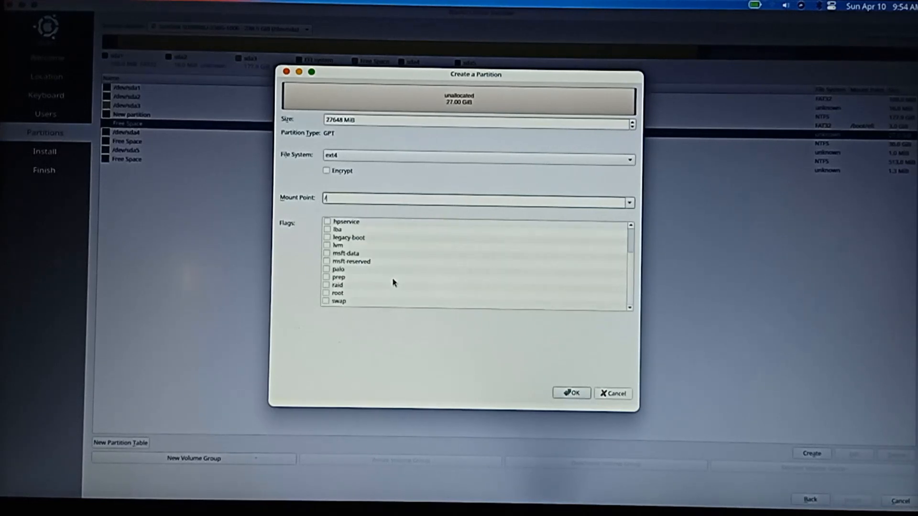
pyautogui.click(326, 293)
pyautogui.scroll(3, 361, 299)
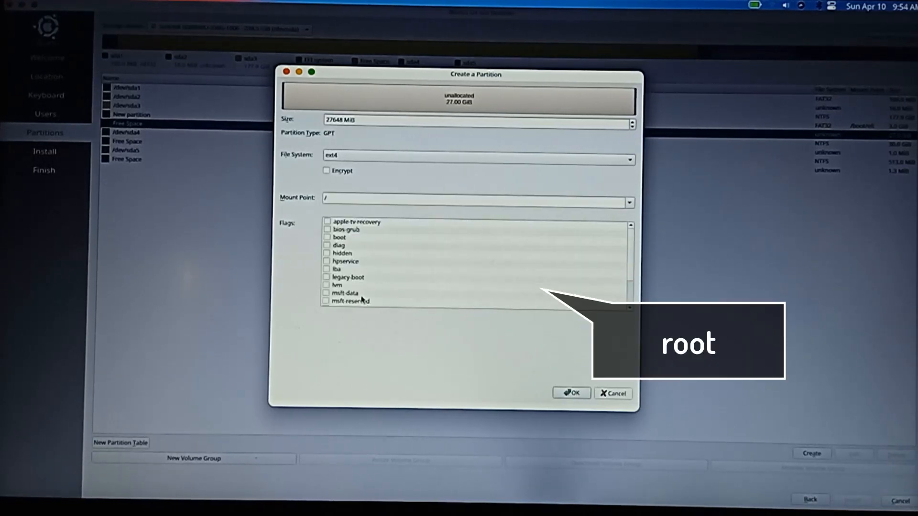
pyautogui.click(572, 393)
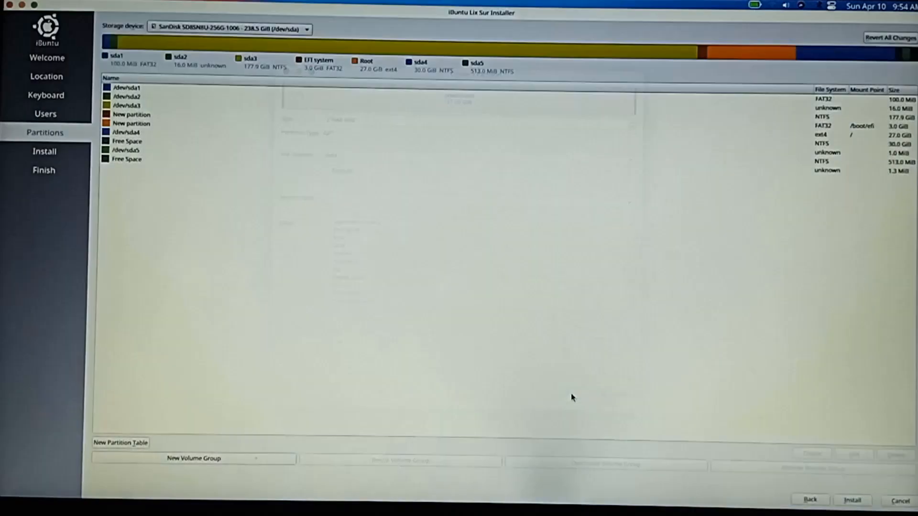
# Step: Select the new ext4 root partition and proceed with the installation without setting the esp flag
pyautogui.click(823, 134)
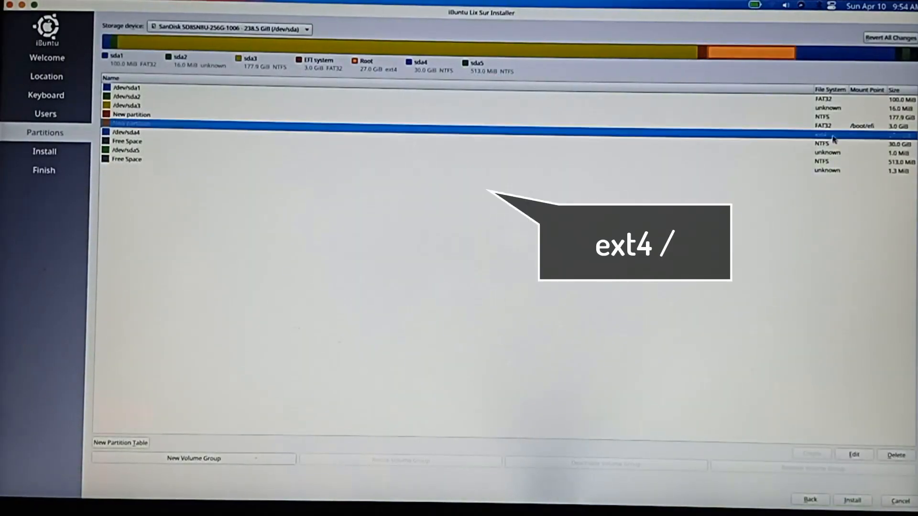
pyautogui.click(856, 502)
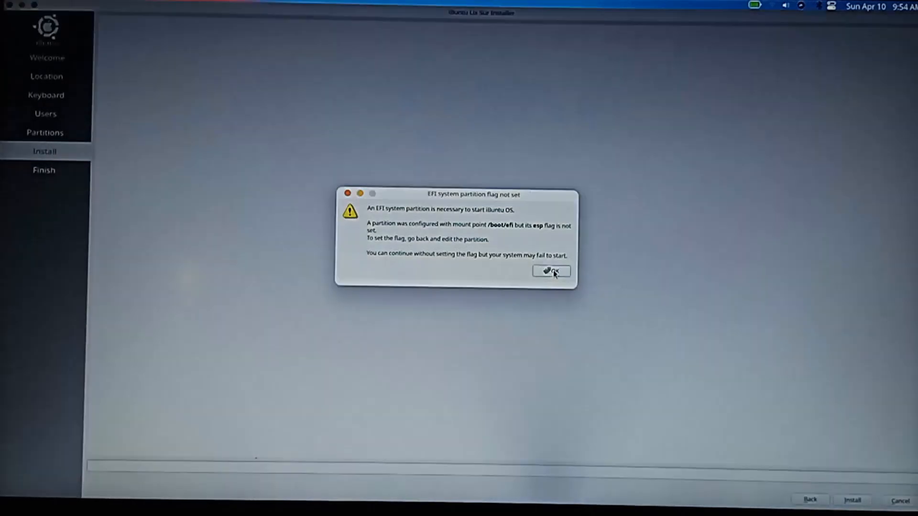
pyautogui.click(554, 273)
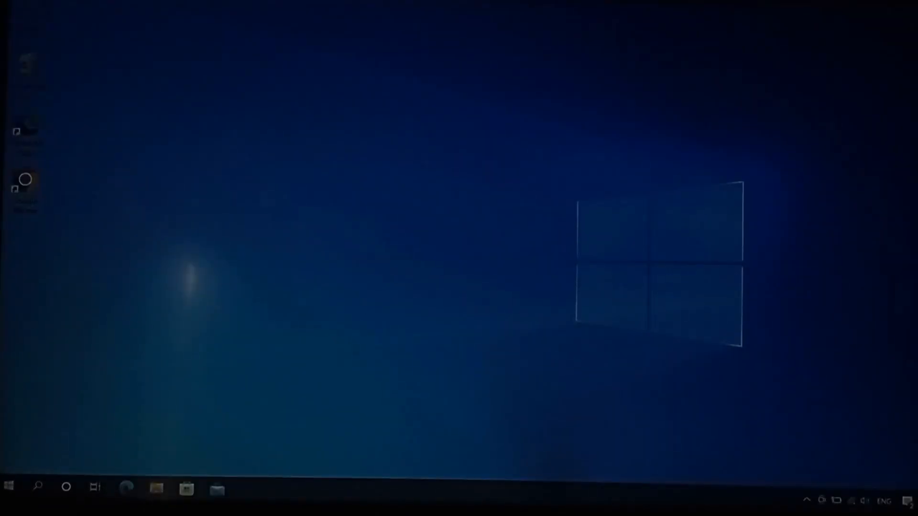
# Step: Shut down Windows and boot the computer from UEFI - ubuntu in the Boot Menu
pyautogui.click(8, 486)
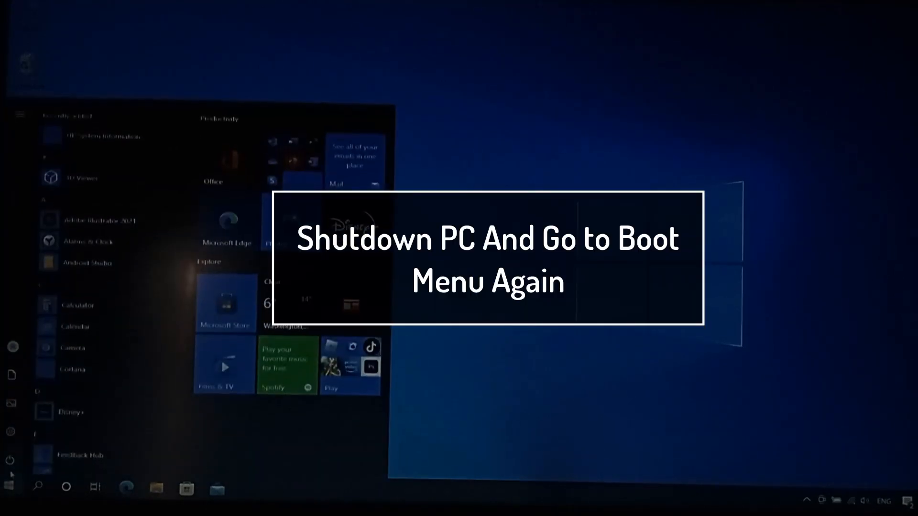
pyautogui.click(10, 459)
pyautogui.click(40, 411)
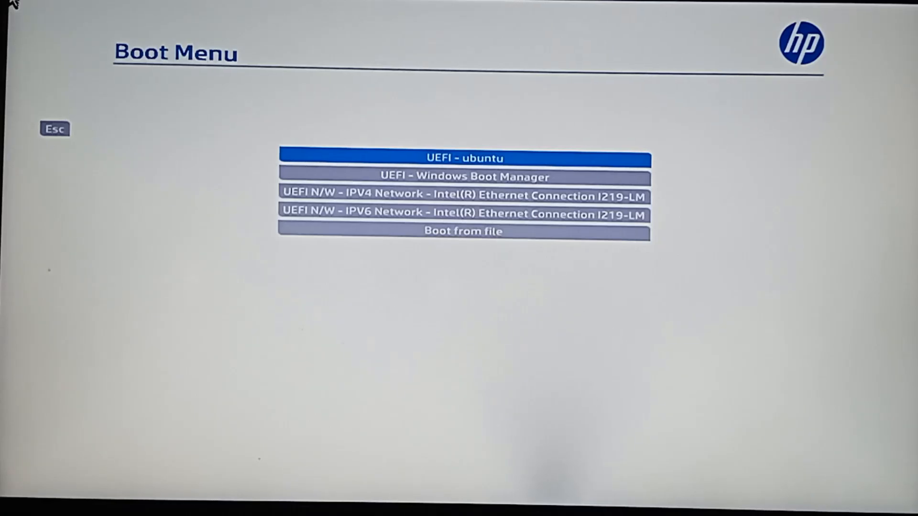
pyautogui.press('Down')
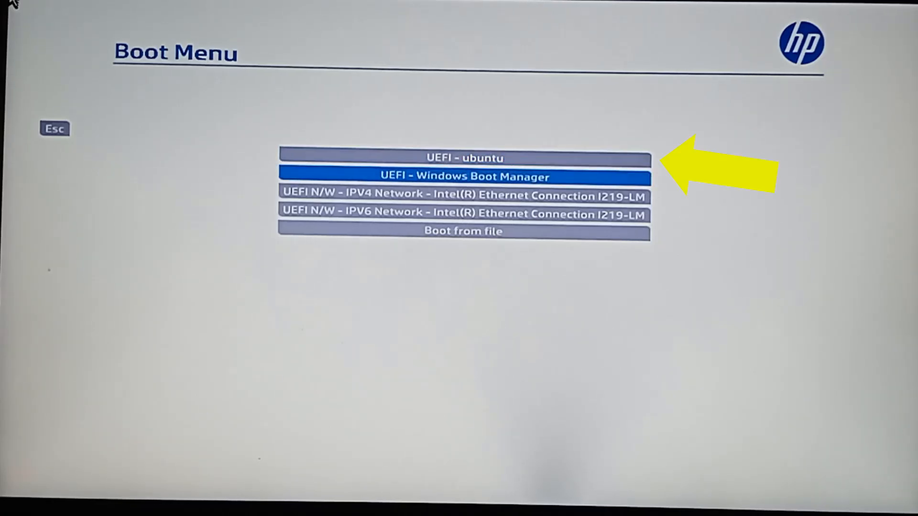
pyautogui.press('Up')
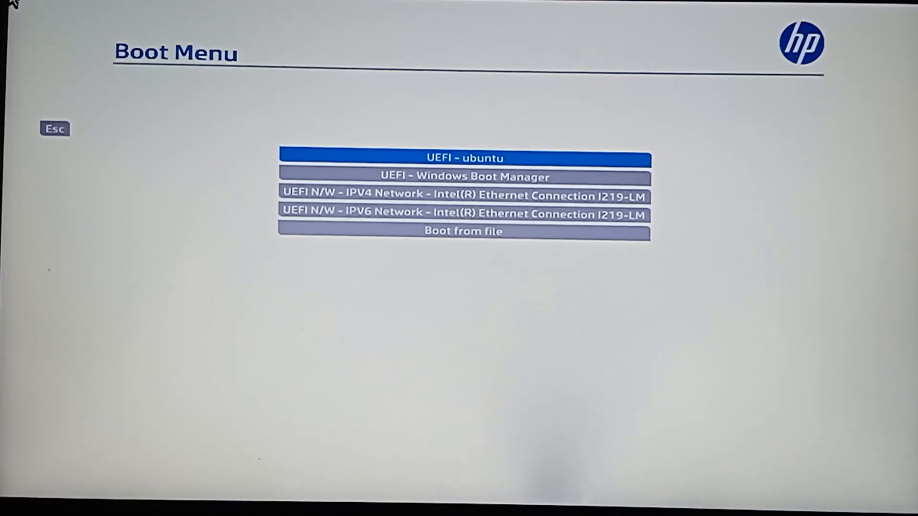
pyautogui.press('Return')
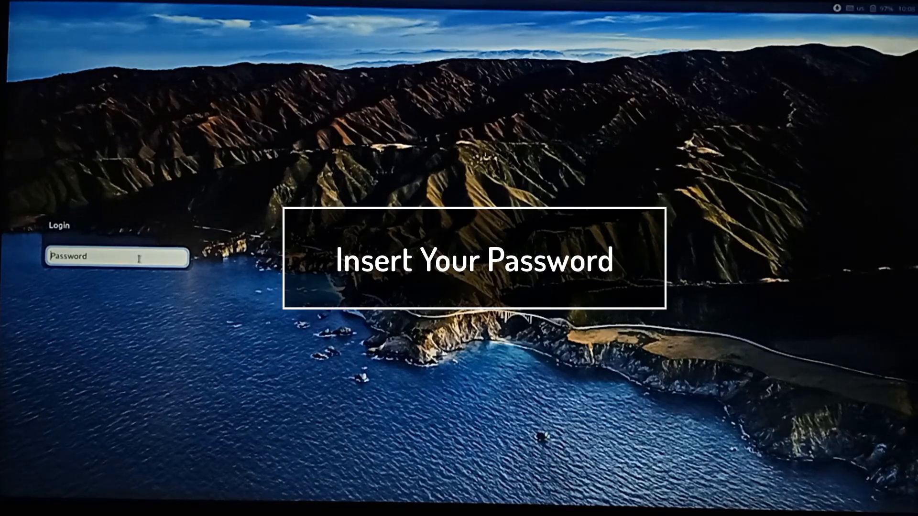
# Step: Log in to the installed iBuntu system with the account's username and password
pyautogui.write('p•••••')
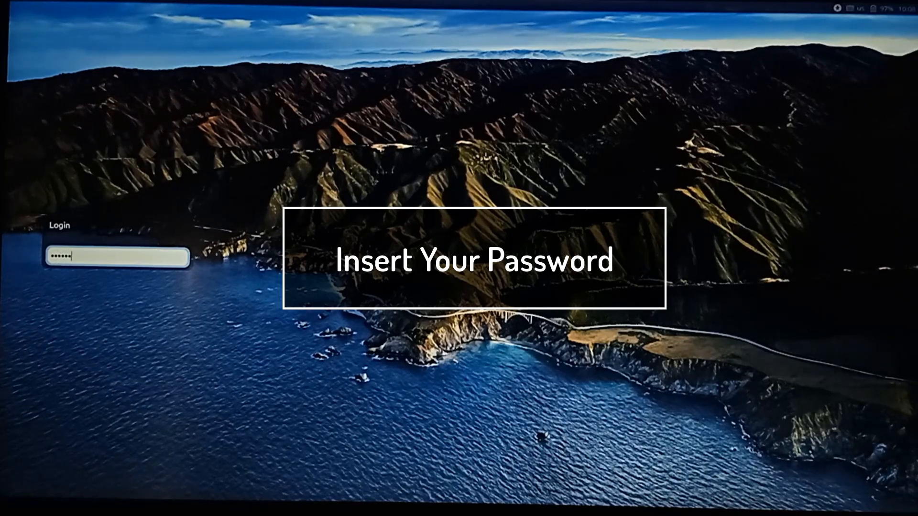
pyautogui.press('Return')
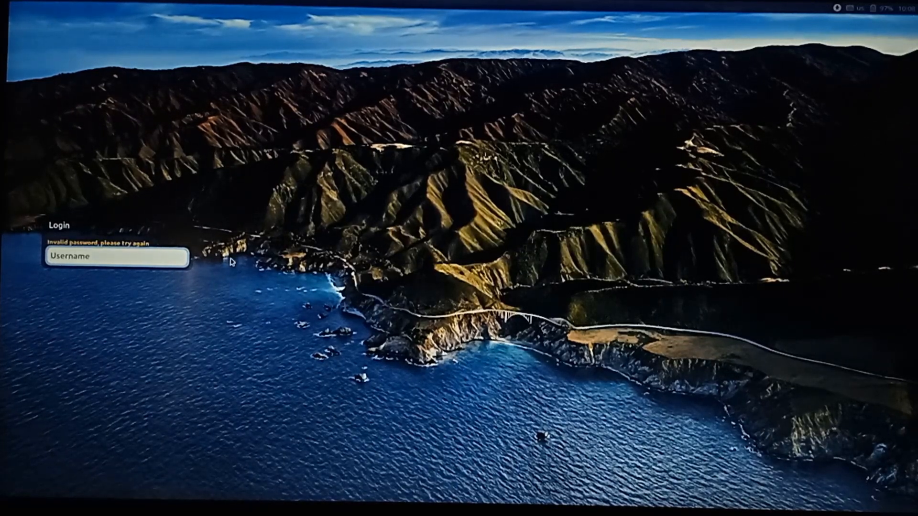
pyautogui.press('Return')
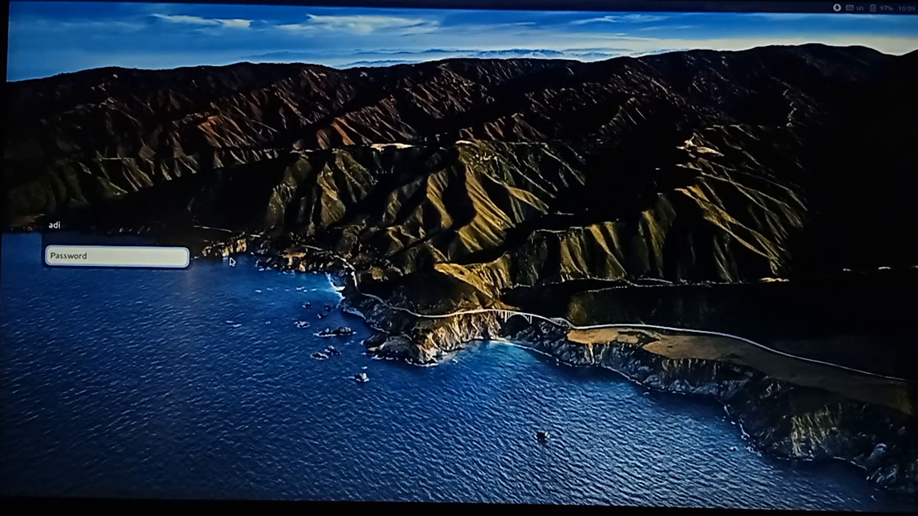
pyautogui.write('••••••')
pyautogui.press('Return')
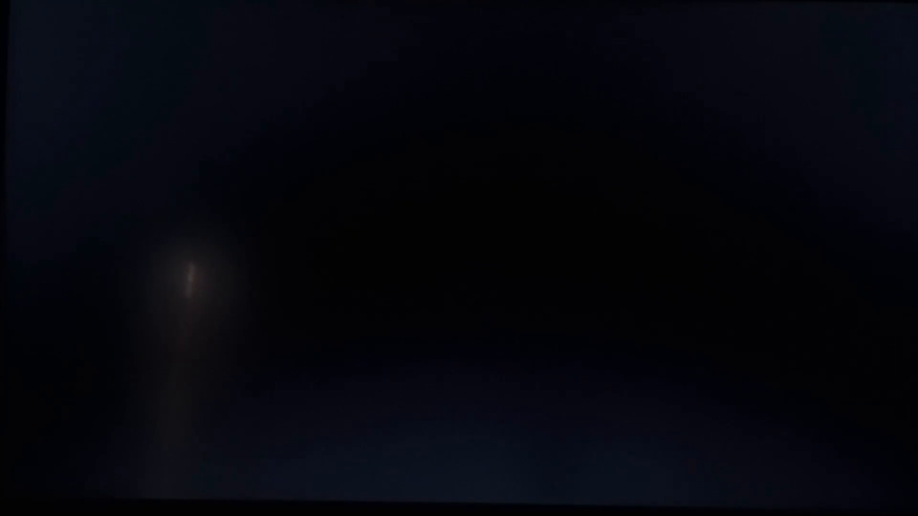